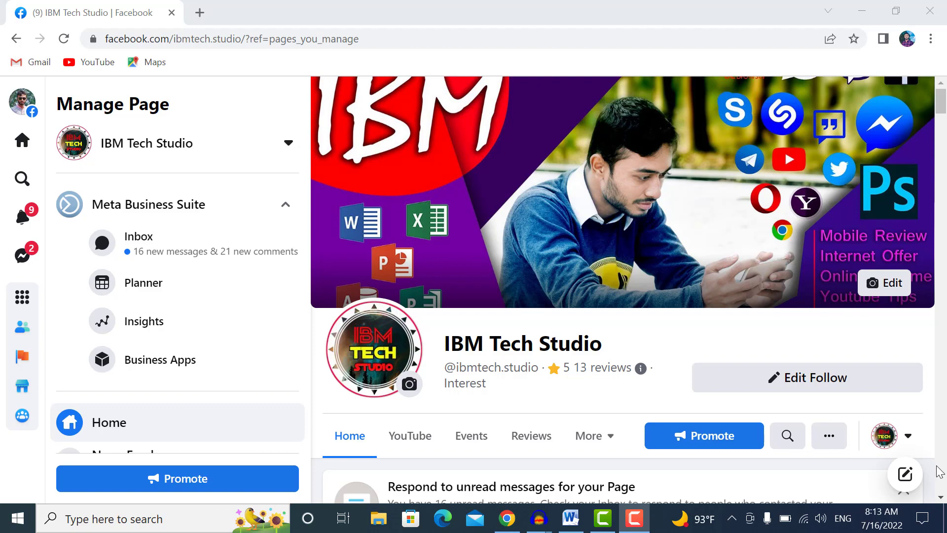
pyautogui.scroll(-12, 930, 451)
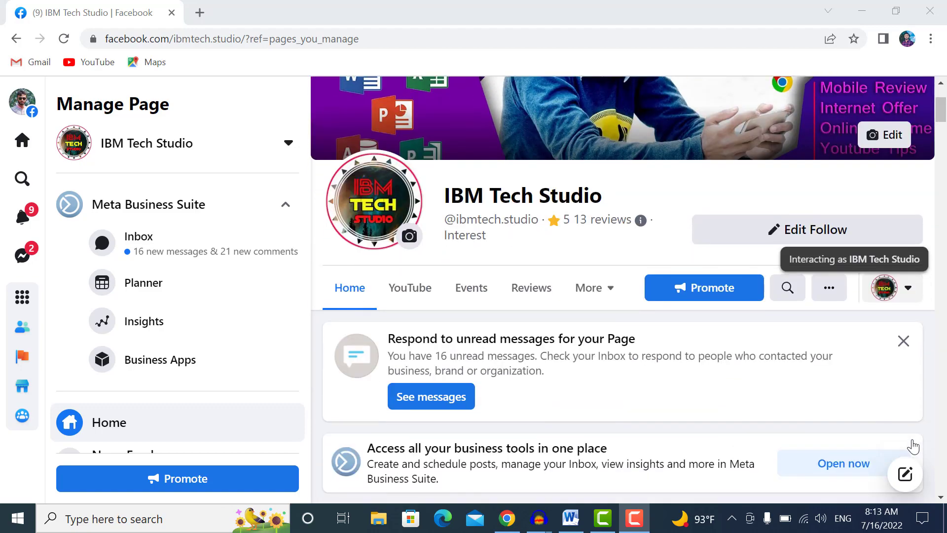
pyautogui.scroll(12, 910, 451)
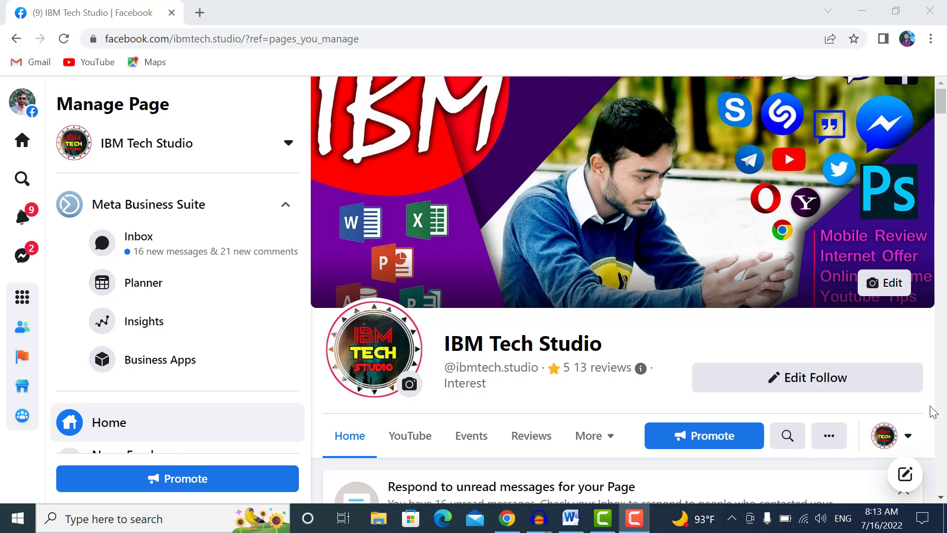
# Step: Open a new browser tab and go to Facebook Creator Studio through a Google search for "creator studio"
pyautogui.click(201, 14)
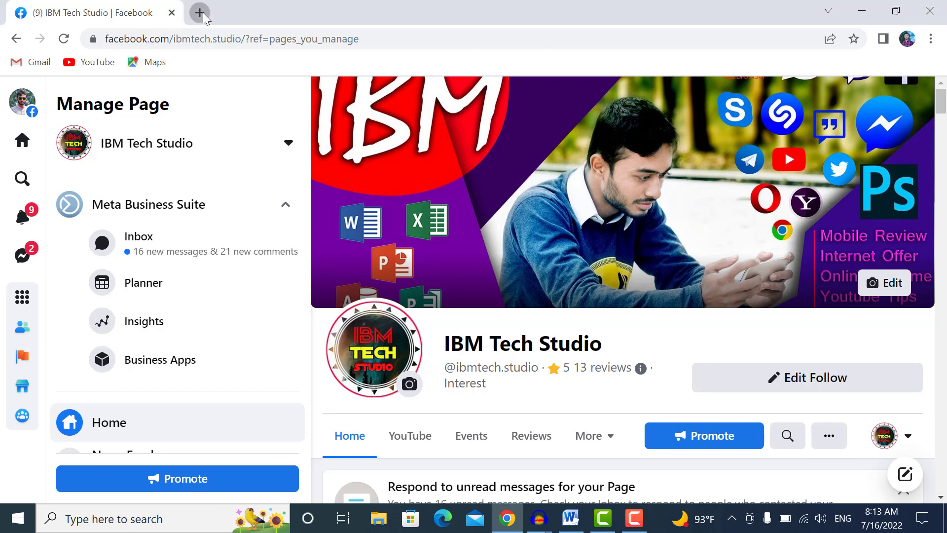
pyautogui.click(401, 307)
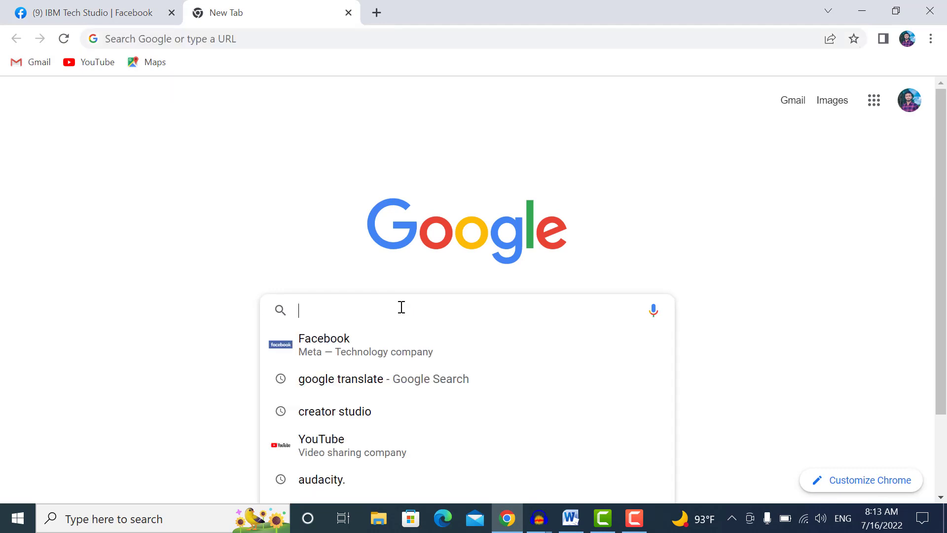
pyautogui.click(374, 417)
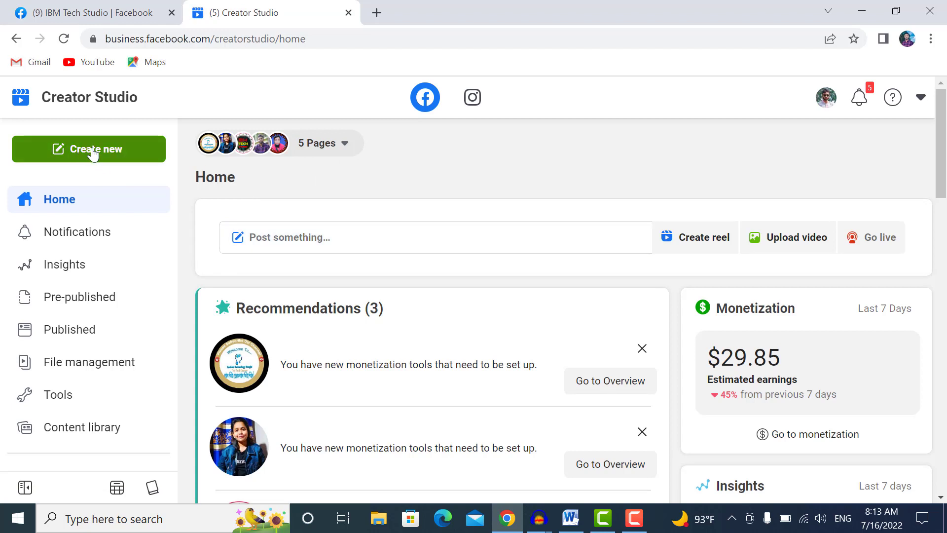
# Step: Start uploading the "facebook page roles" video file as a new video for the IBM Tech Studio Page
pyautogui.click(127, 156)
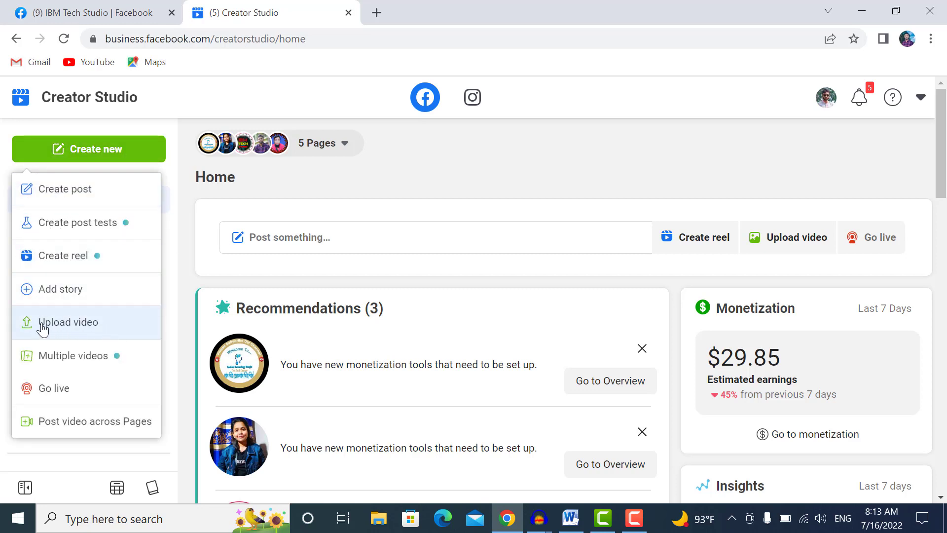
pyautogui.click(110, 333)
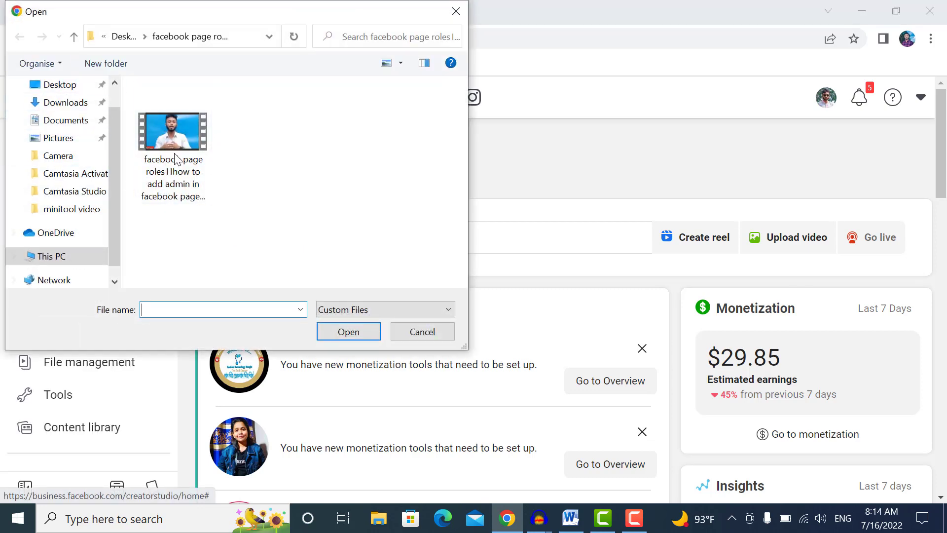
pyautogui.click(168, 129)
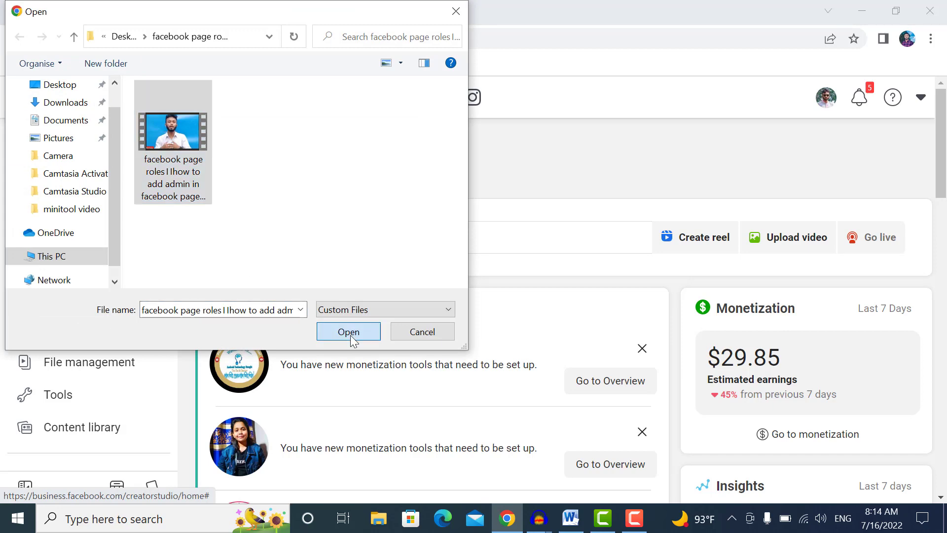
pyautogui.click(349, 333)
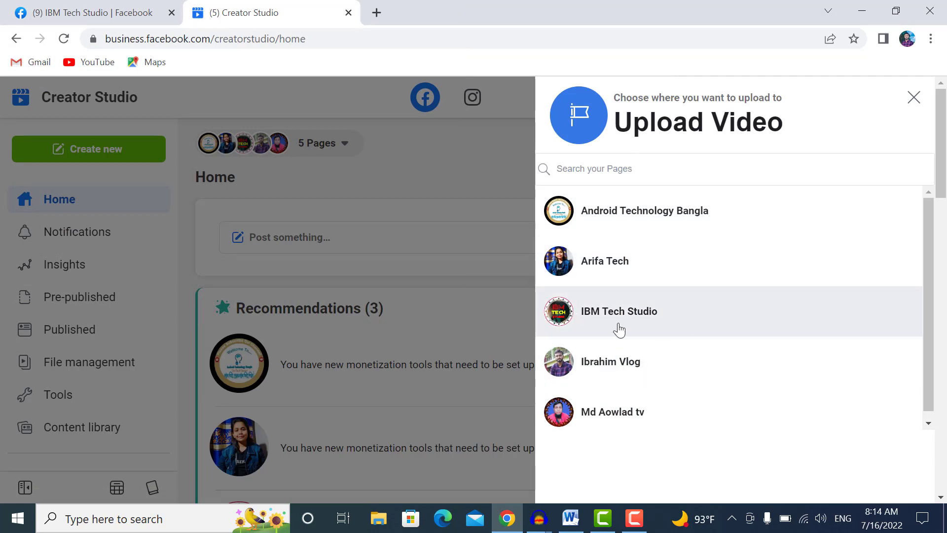
pyautogui.click(753, 322)
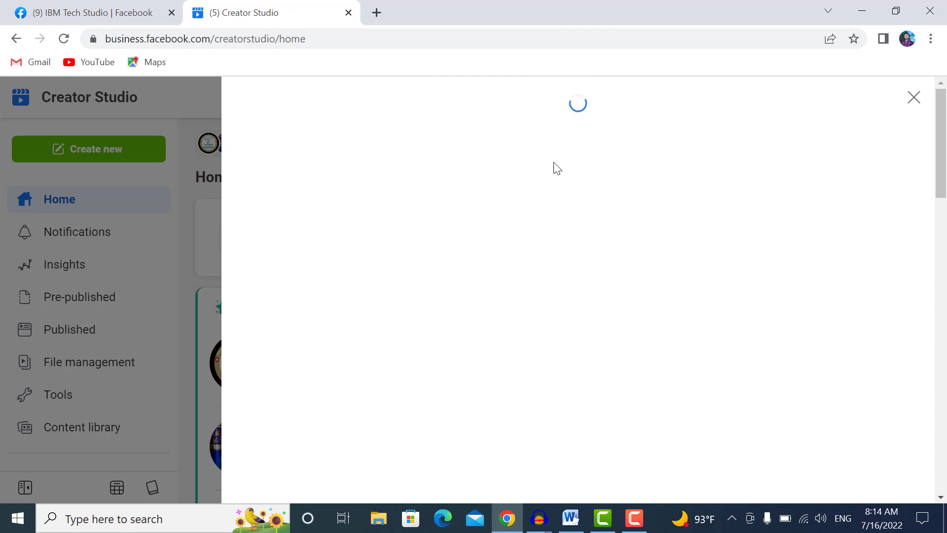
# Step: Look through the Create post form, including the title test notice, the collaborative posts notice and the video detail fields
pyautogui.scroll(-1, 584, 257)
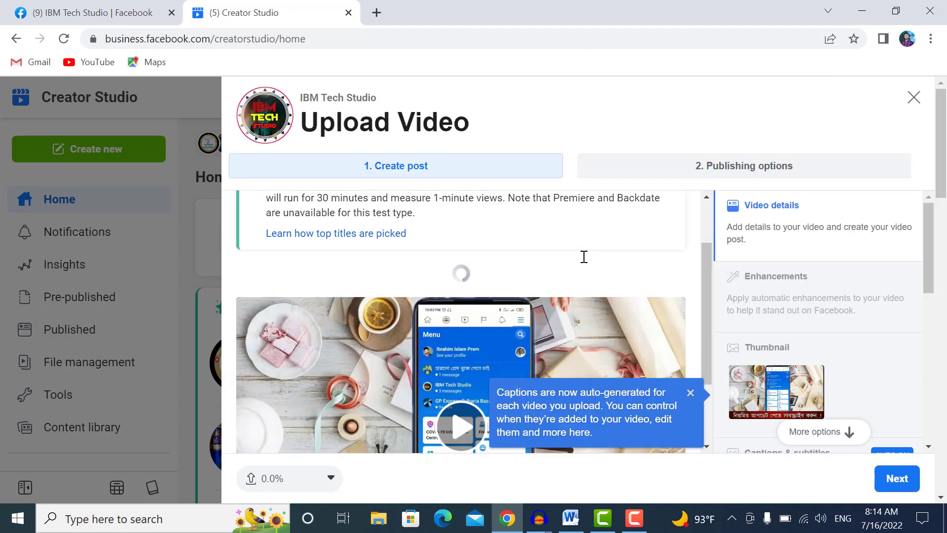
pyautogui.scroll(-5, 583, 259)
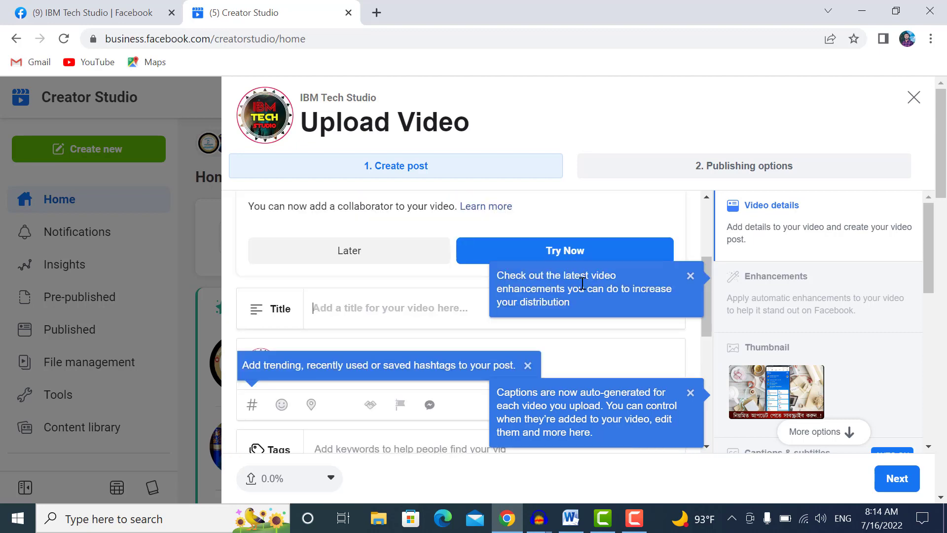
pyautogui.scroll(3, 556, 259)
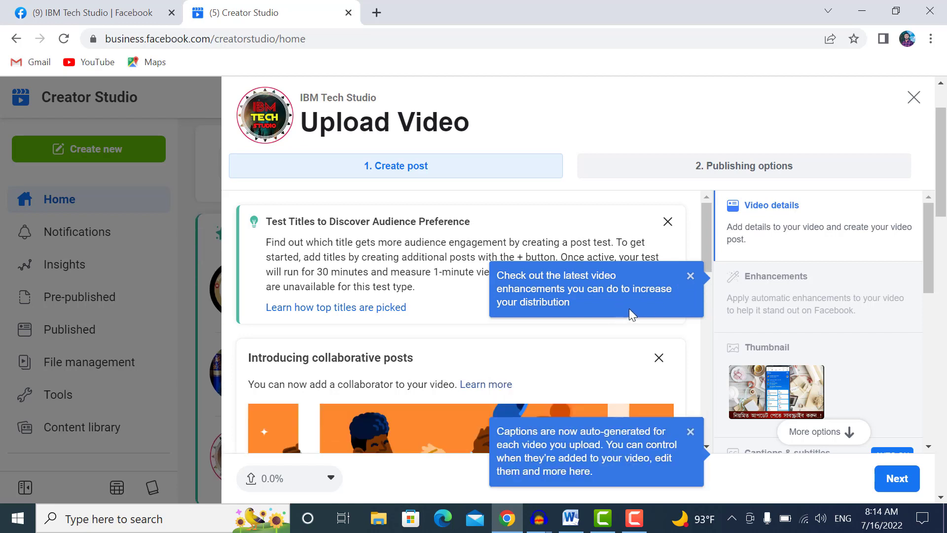
pyautogui.scroll(-5, 434, 348)
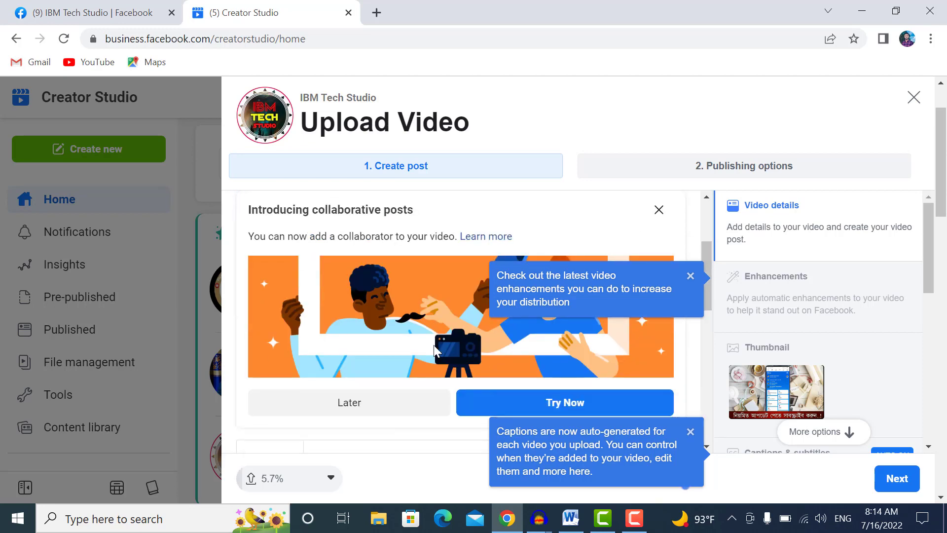
pyautogui.scroll(-2, 436, 351)
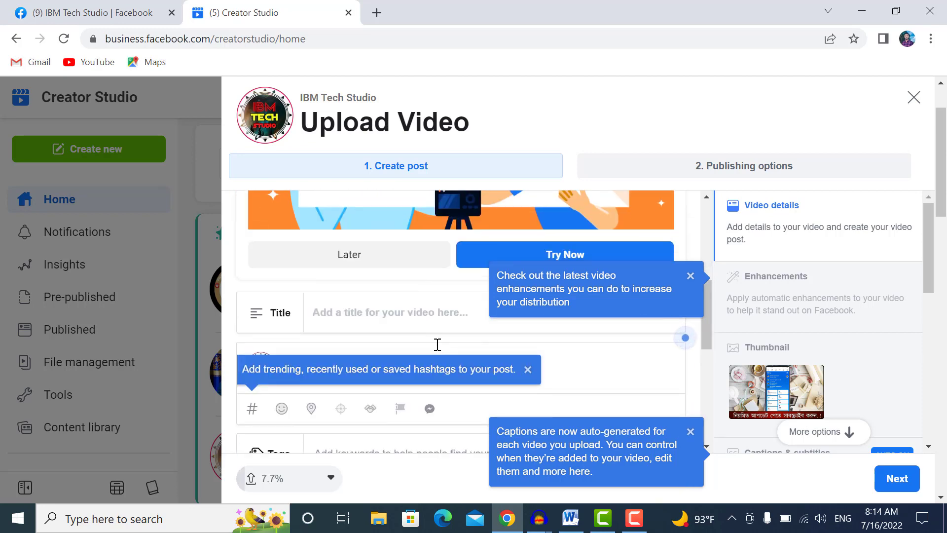
pyautogui.scroll(5, 435, 347)
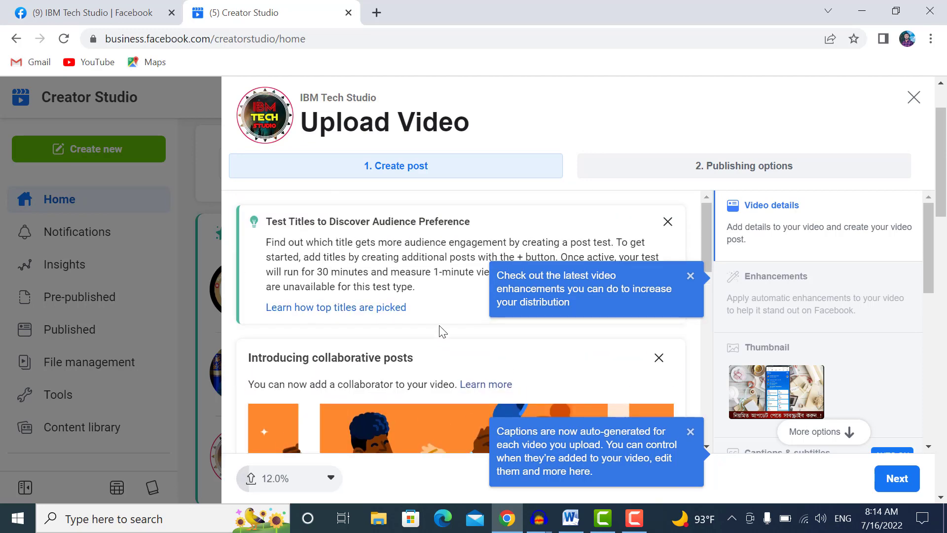
pyautogui.moveTo(266, 222); pyautogui.dragTo(456, 313)
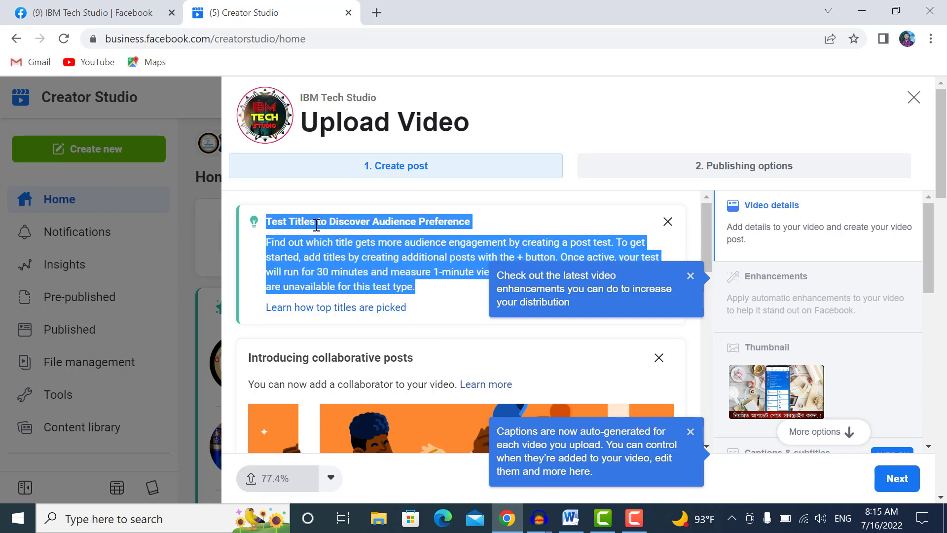
pyautogui.scroll(-2, 354, 299)
pyautogui.scroll(-4, 415, 292)
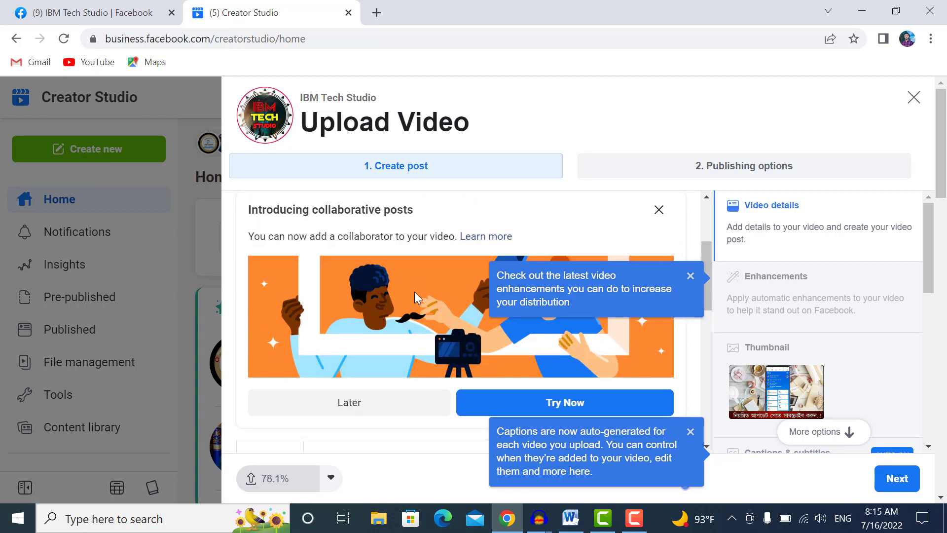
pyautogui.scroll(-2, 413, 308)
pyautogui.scroll(2, 411, 306)
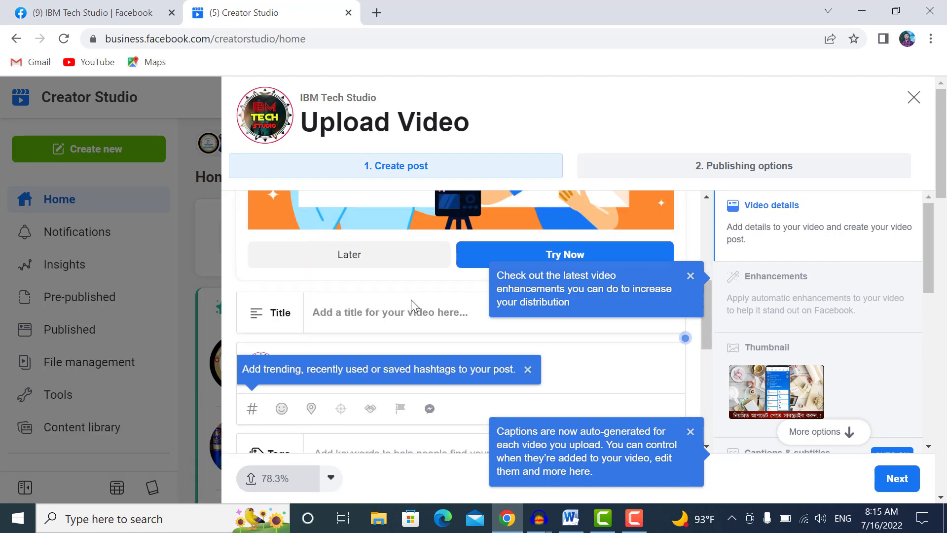
pyautogui.scroll(4, 416, 331)
pyautogui.scroll(-1, 415, 331)
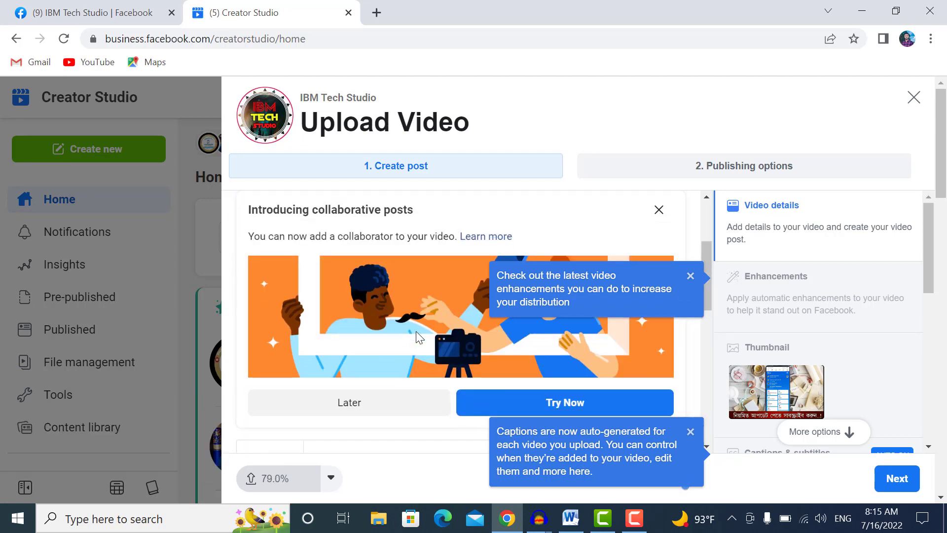
# Step: Switch to the Word document and copy its first line, "ফেইসবুক পেইজে এডমিন এড করবেন কিভাবে II how to add admin in facebook page", for the video title
pyautogui.scroll(-4, 415, 330)
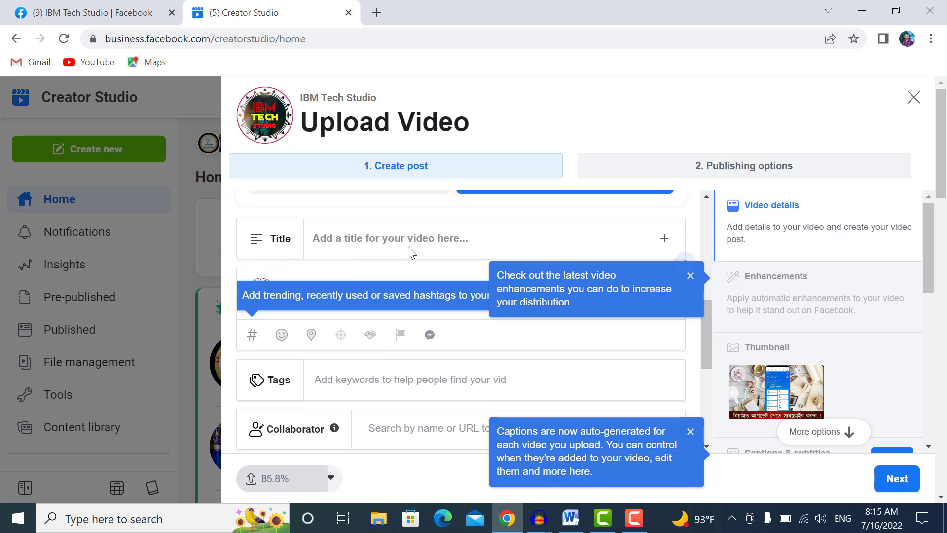
pyautogui.click(405, 242)
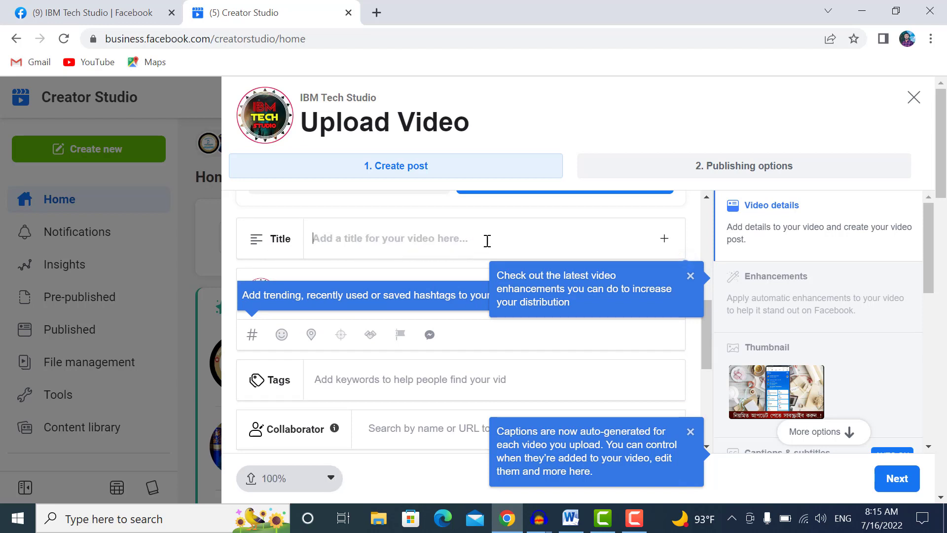
pyautogui.click(575, 523)
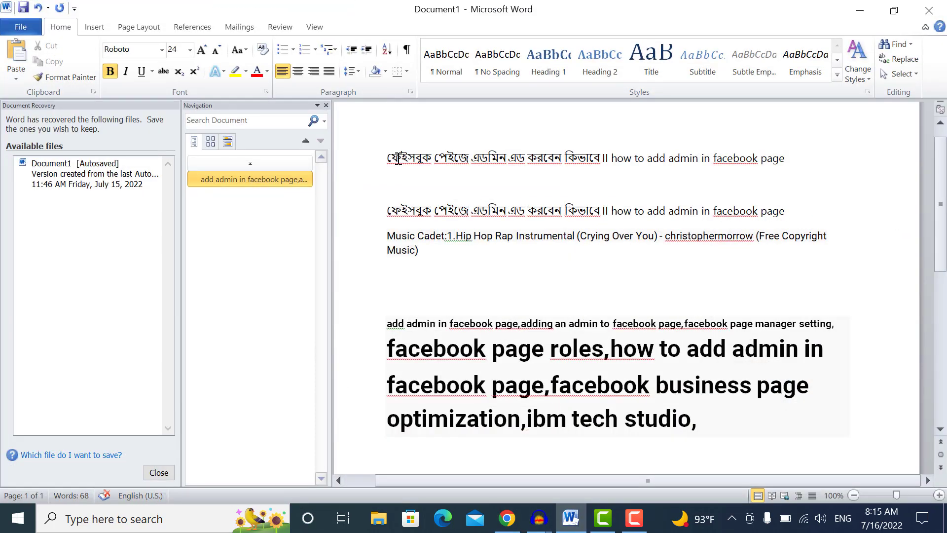
pyautogui.moveTo(399, 159); pyautogui.dragTo(786, 162)
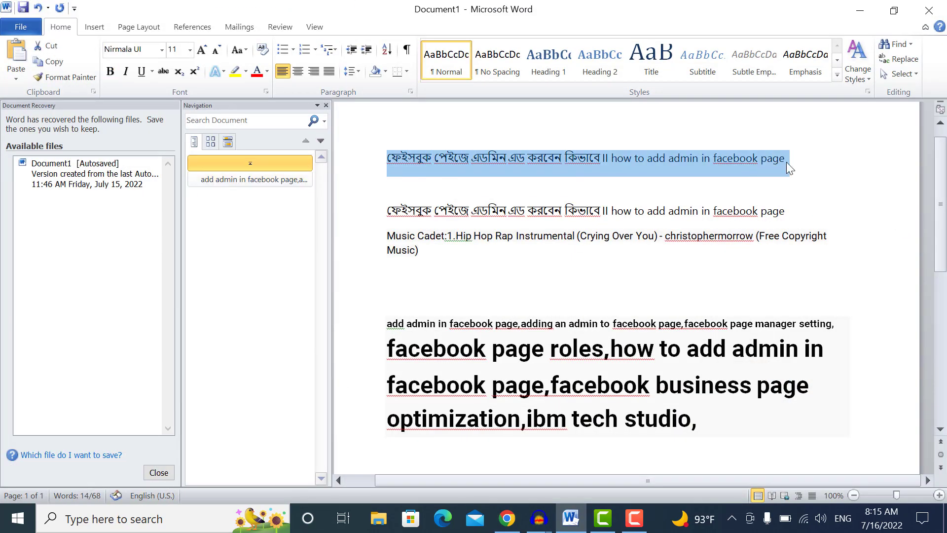
pyautogui.rightClick(786, 162)
pyautogui.click(821, 186)
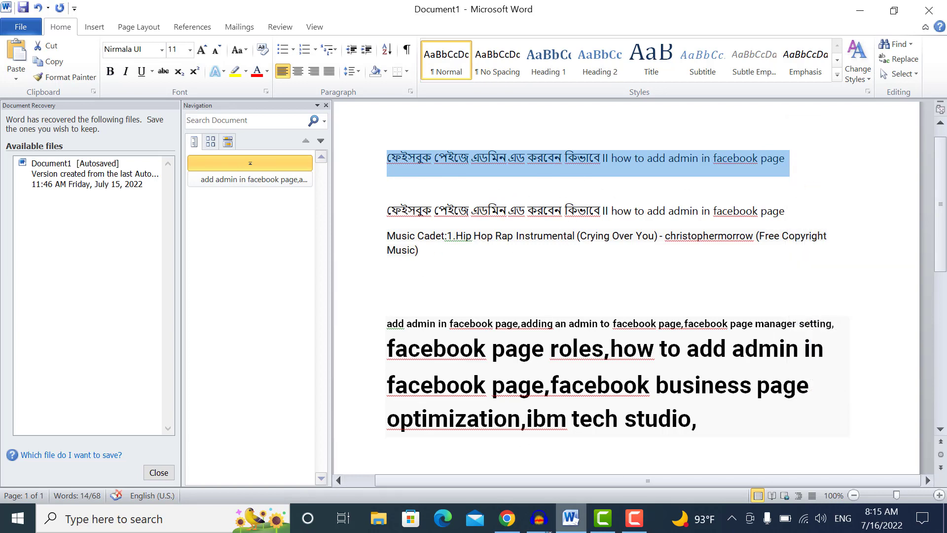
# Step: Switch back to Chrome, paste the copied line as the video title, and dismiss the video enhancements and hashtag tips
pyautogui.click(506, 517)
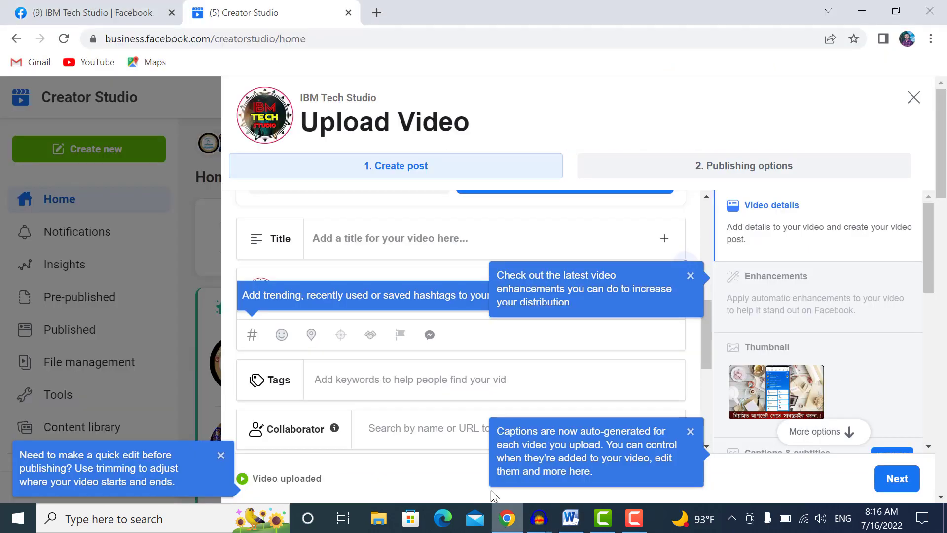
pyautogui.rightClick(386, 240)
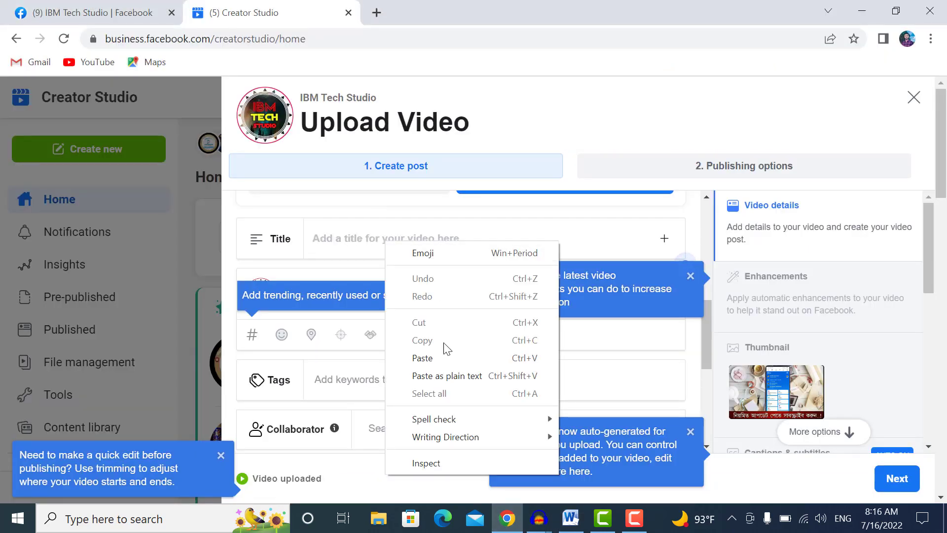
pyautogui.click(434, 358)
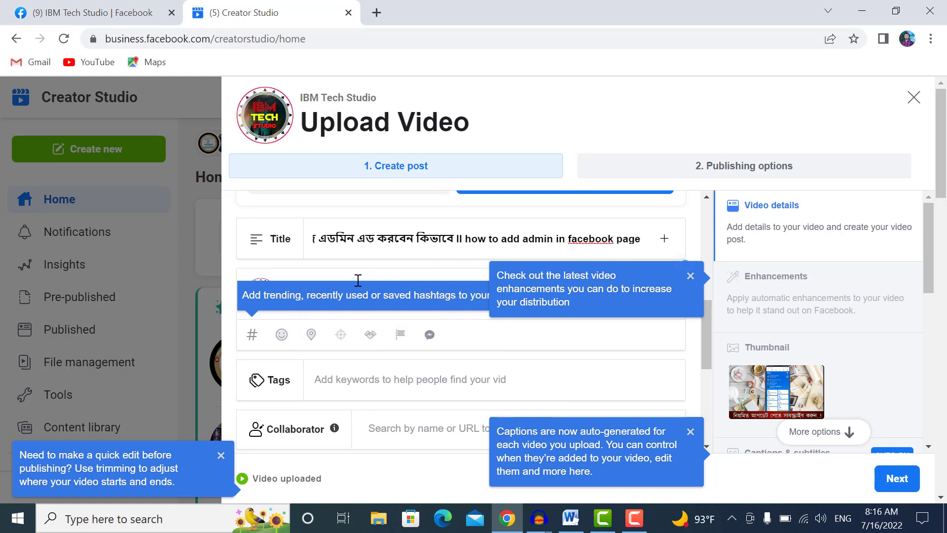
pyautogui.click(690, 277)
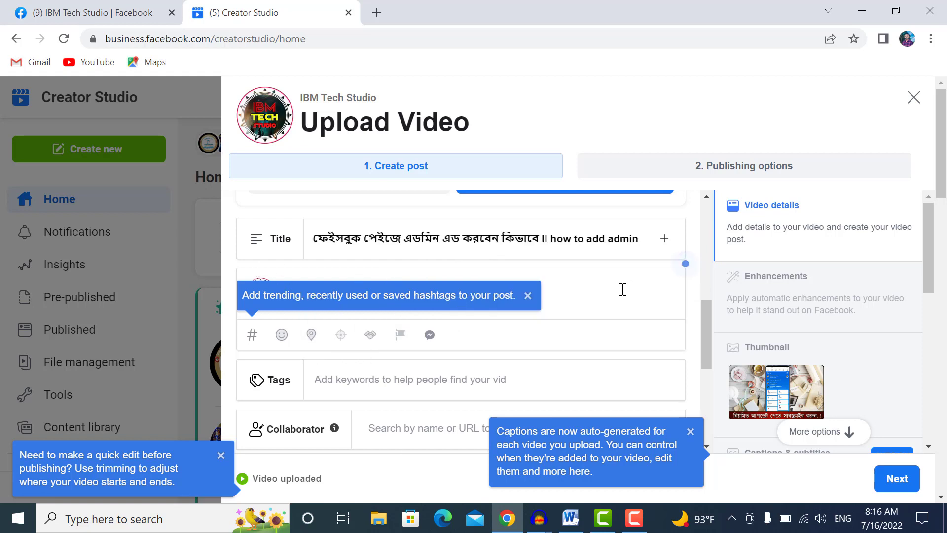
pyautogui.click(527, 295)
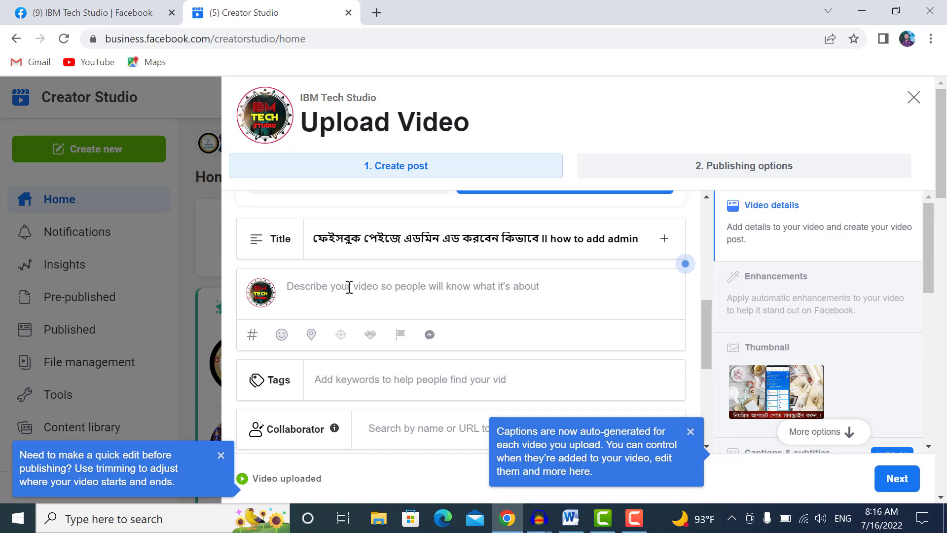
# Step: Switch to Word and copy the second title line together with the music credit below it for the video description
pyautogui.click(415, 282)
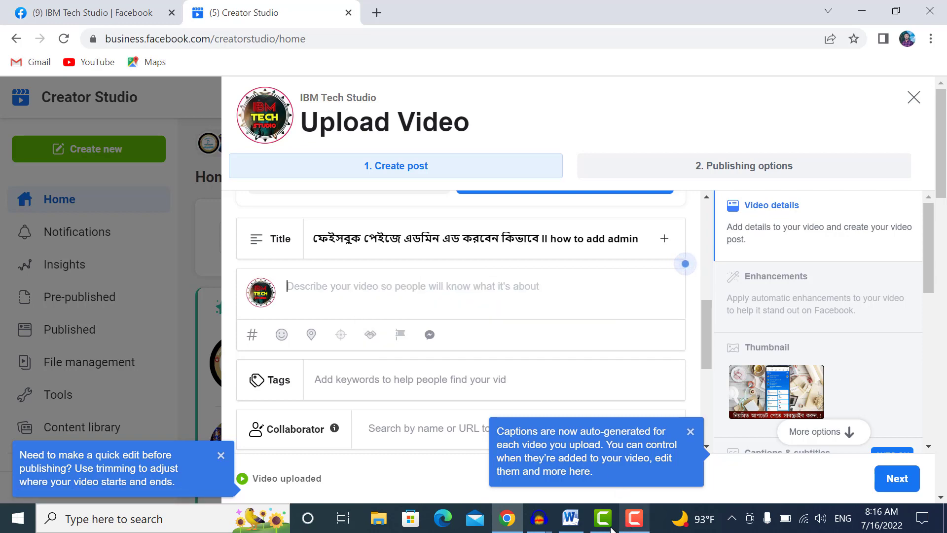
pyautogui.click(570, 518)
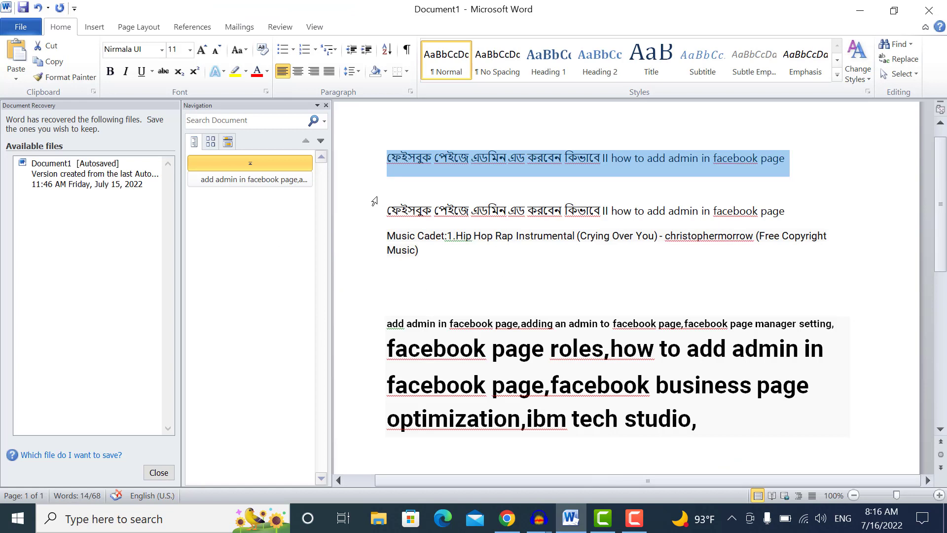
pyautogui.moveTo(387, 210); pyautogui.dragTo(764, 265)
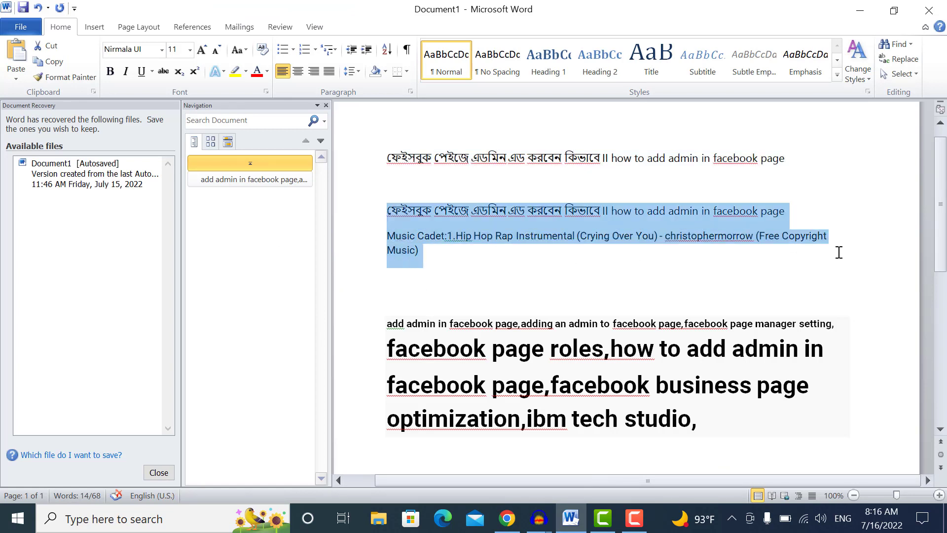
pyautogui.rightClick(764, 231)
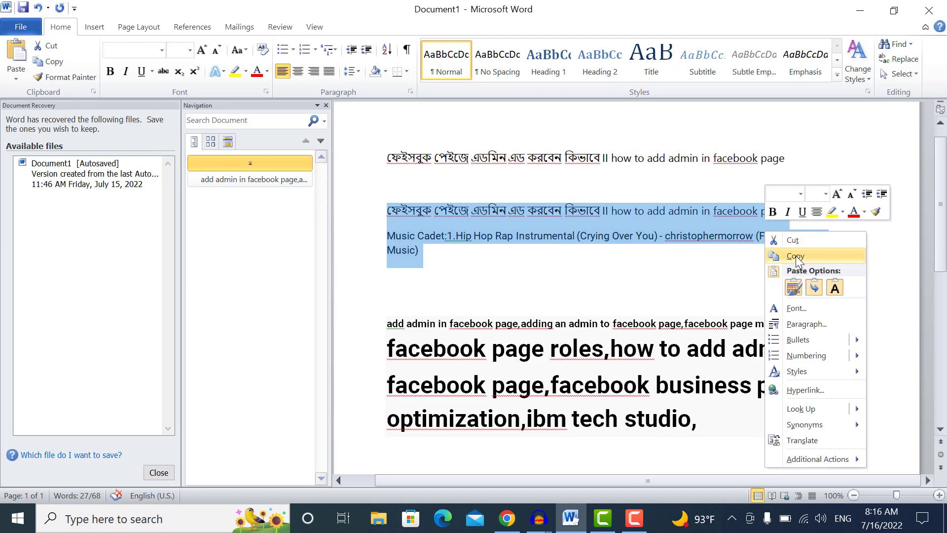
pyautogui.click(795, 255)
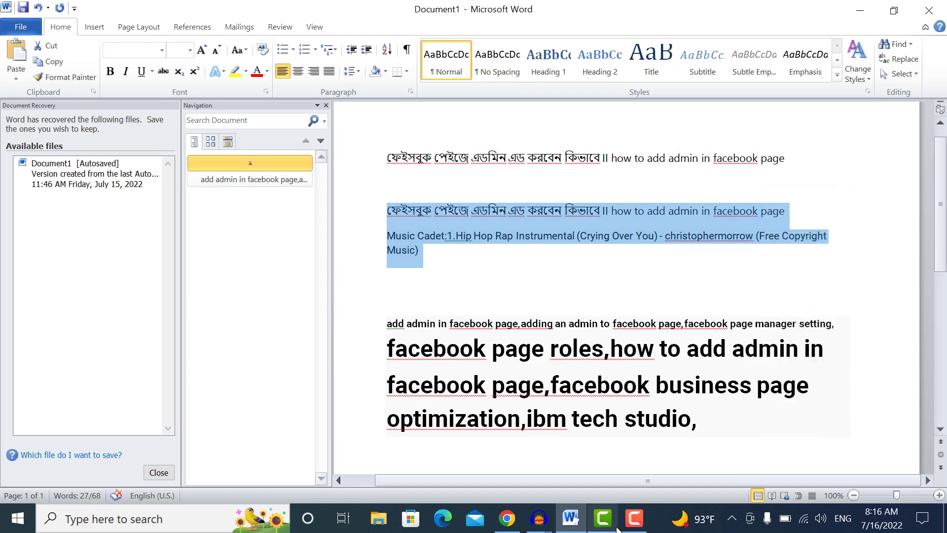
# Step: Switch back to Chrome and open the video's Tags field to browse its tag categories
pyautogui.click(507, 517)
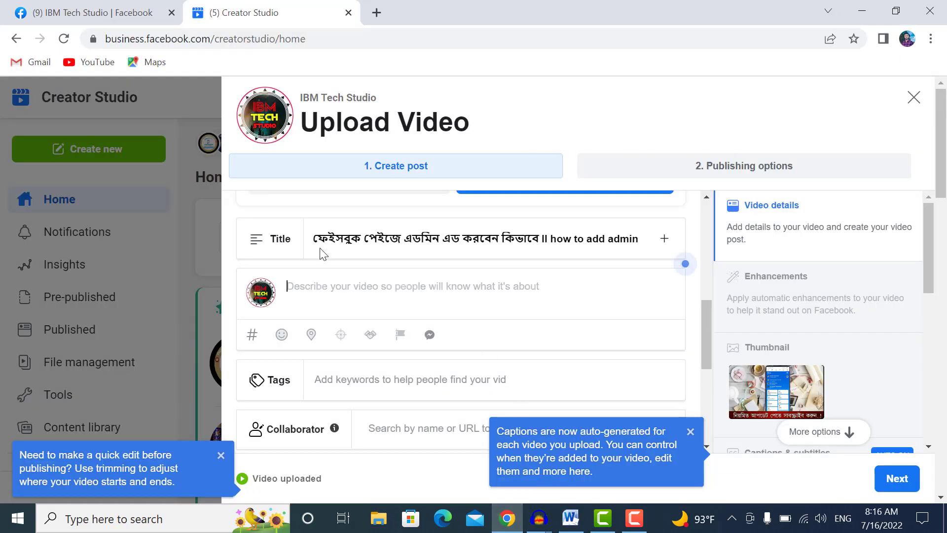
pyautogui.scroll(-2, 340, 276)
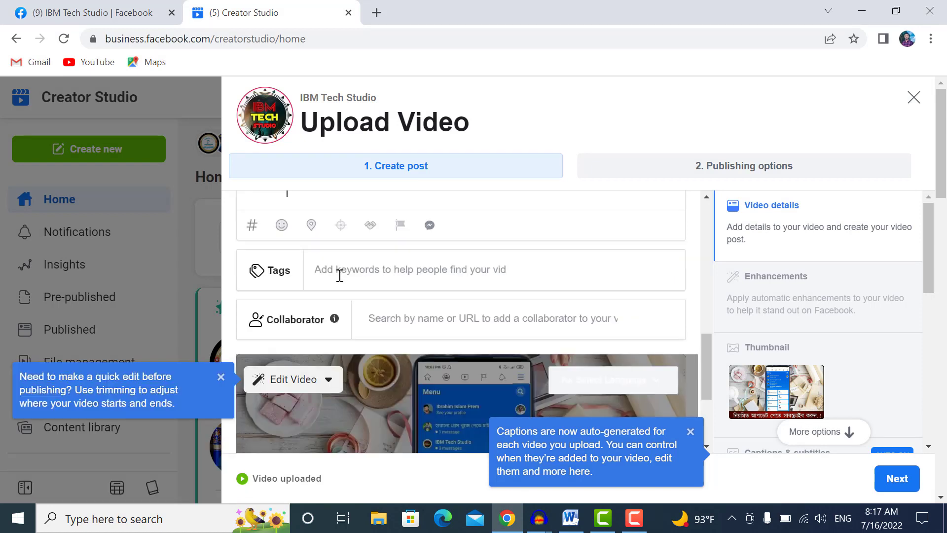
pyautogui.click(340, 275)
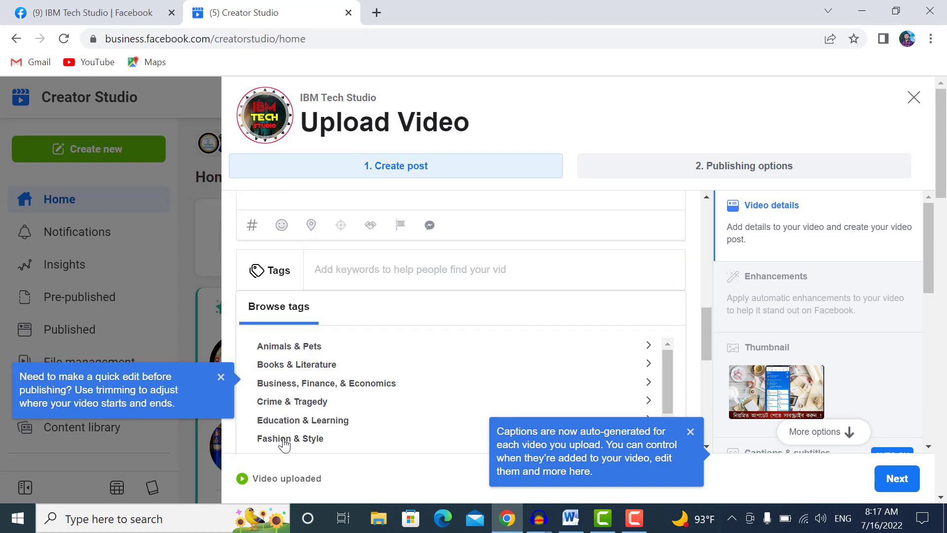
# Step: Switch to Word and copy the keyword paragraph running from "add admin in facebook page" to "ibm tech studio," for the video tags
pyautogui.click(571, 517)
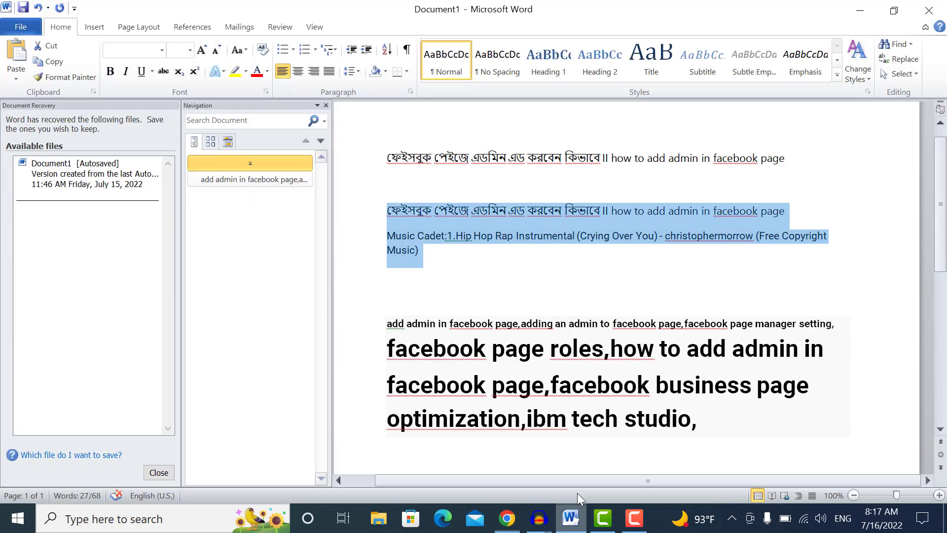
pyautogui.moveTo(384, 320); pyautogui.dragTo(719, 421)
pyautogui.rightClick(706, 383)
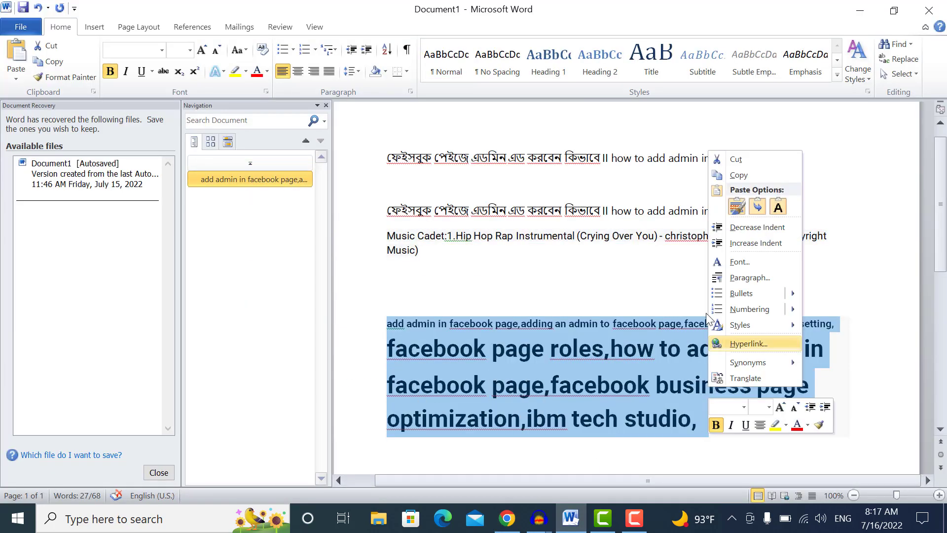
pyautogui.click(747, 175)
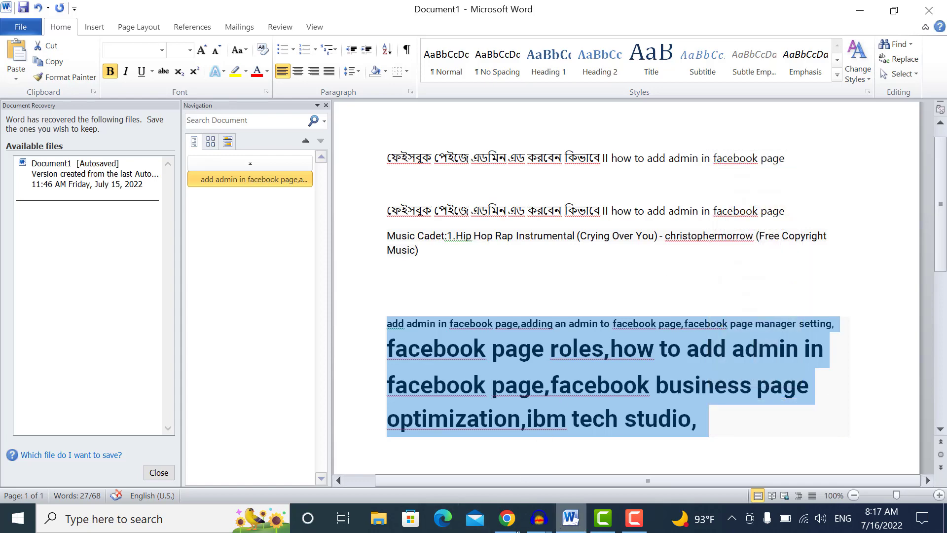
# Step: Switch back to Chrome and paste the copied keywords into the video's Tags field
pyautogui.click(507, 518)
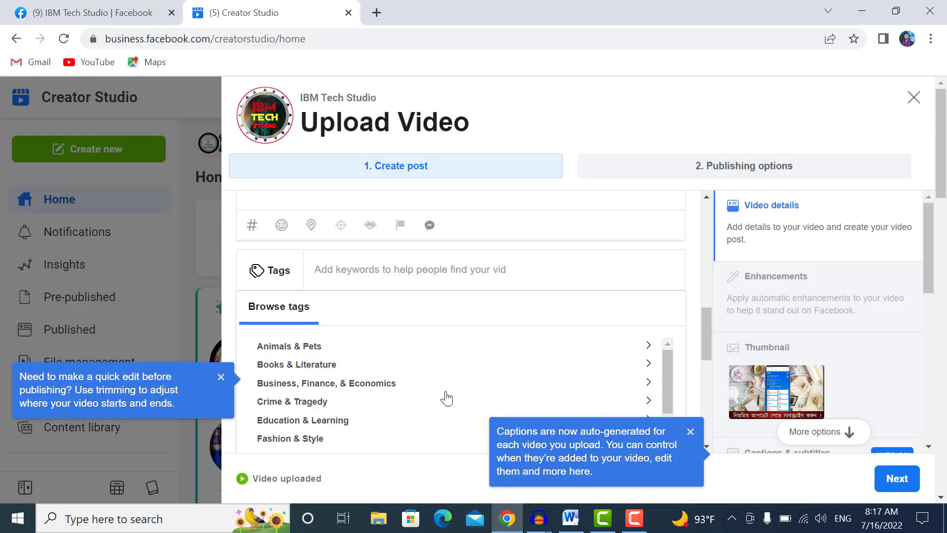
pyautogui.rightClick(348, 271)
pyautogui.click(375, 156)
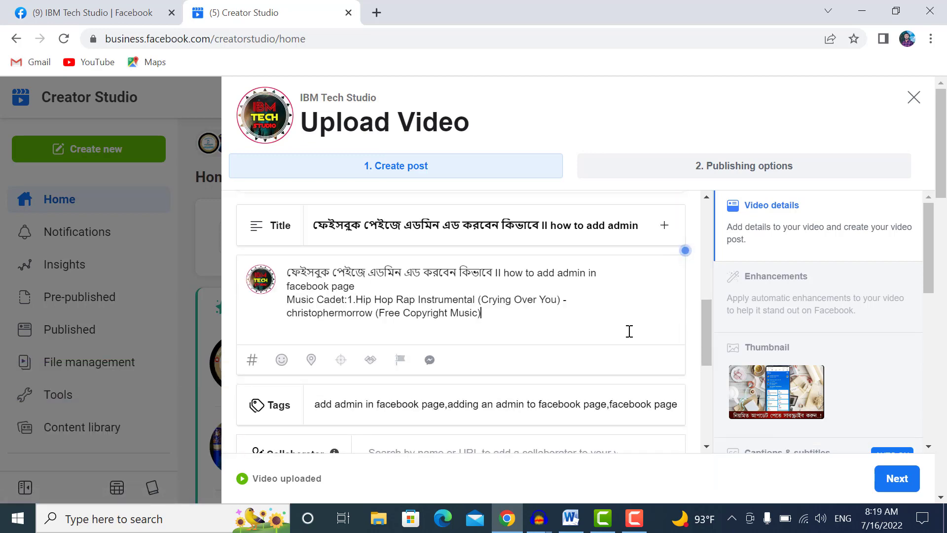
# Step: Open the video's Thumbnail settings and look over the auto-generated, custom image and video frame choices
pyautogui.scroll(-6, 623, 347)
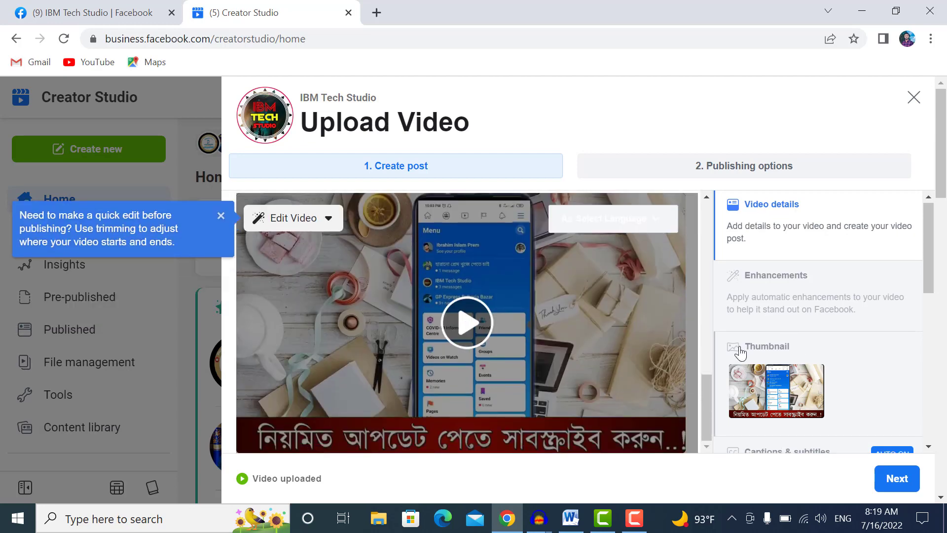
pyautogui.scroll(-3, 815, 298)
pyautogui.scroll(2, 816, 279)
pyautogui.scroll(-2, 816, 281)
pyautogui.scroll(3, 810, 326)
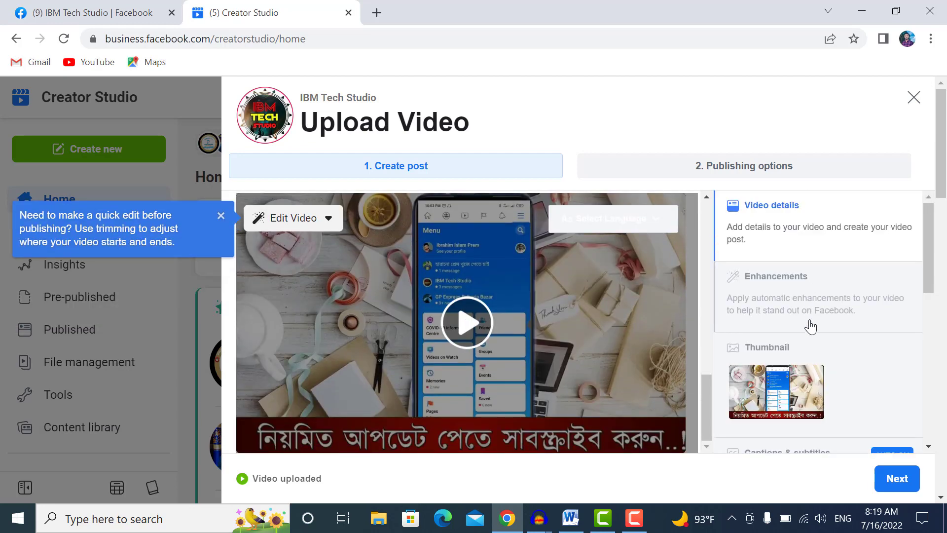
pyautogui.scroll(-2, 777, 375)
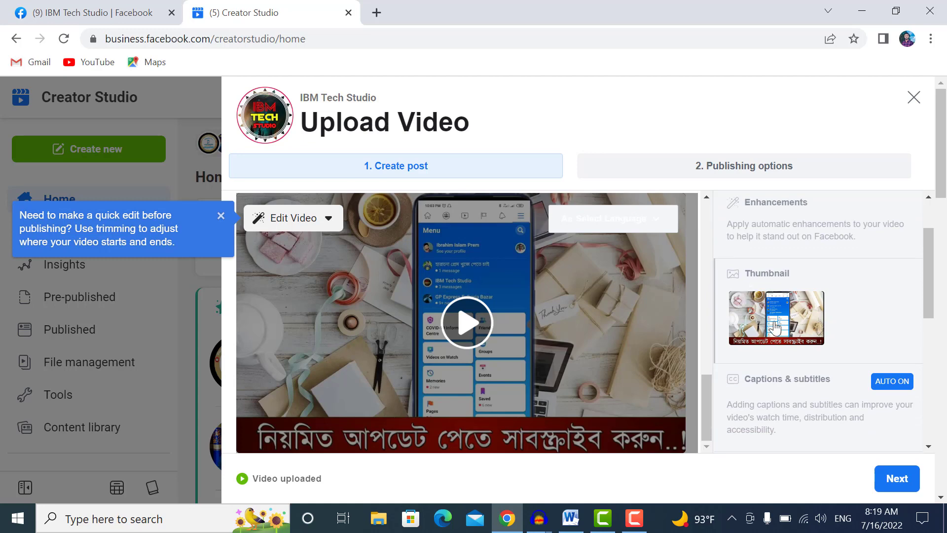
pyautogui.click(774, 327)
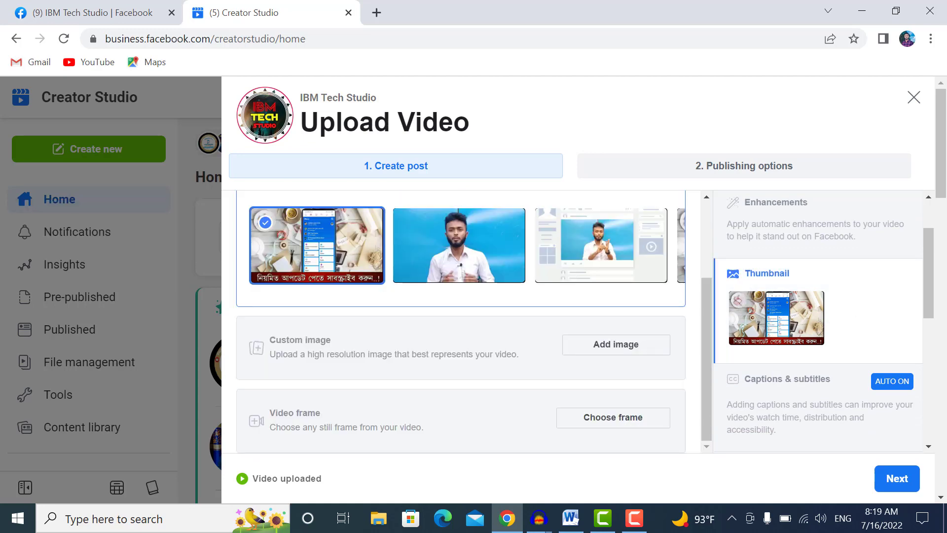
pyautogui.scroll(3, 244, 340)
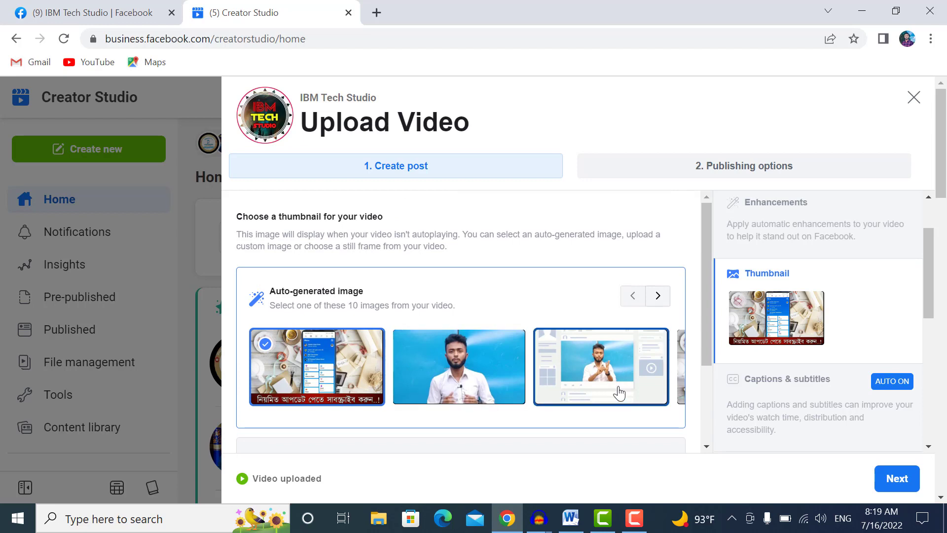
pyautogui.scroll(-2, 620, 393)
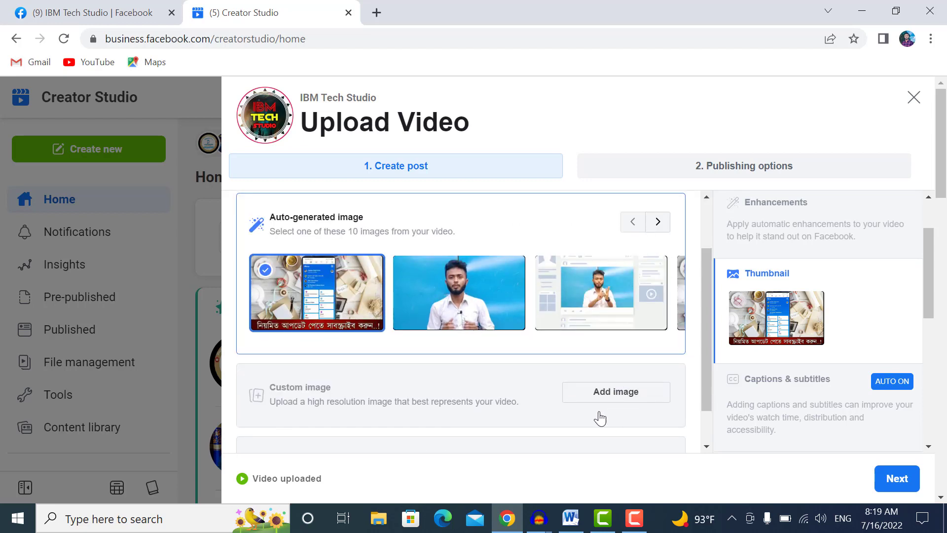
# Step: Add the "facebook page roles" image file from the Desktop as the video's custom thumbnail
pyautogui.click(616, 395)
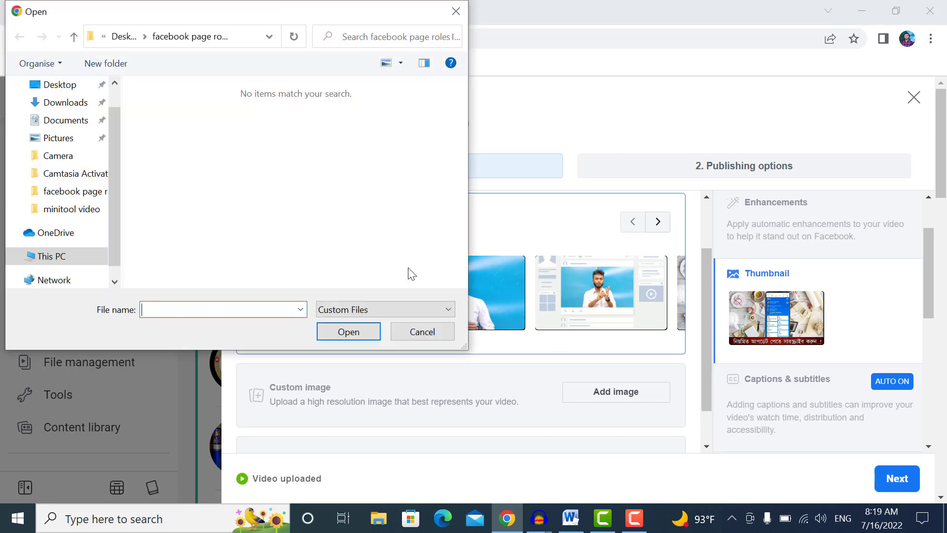
pyautogui.click(57, 85)
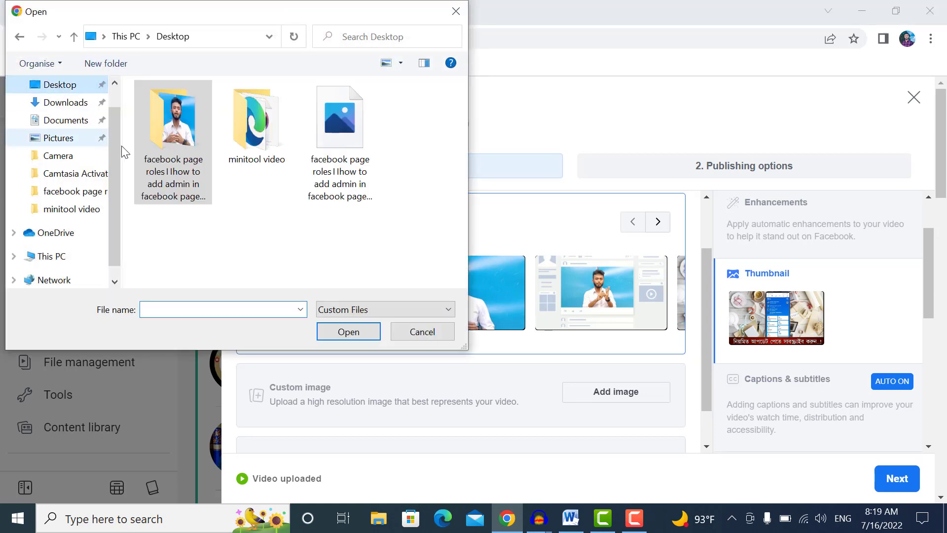
pyautogui.click(328, 145)
pyautogui.click(342, 332)
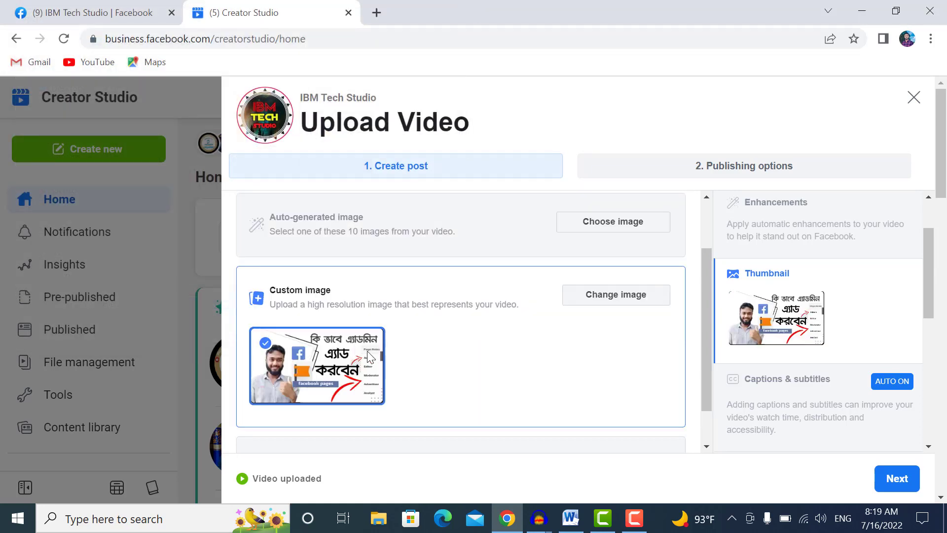
pyautogui.scroll(-1, 521, 356)
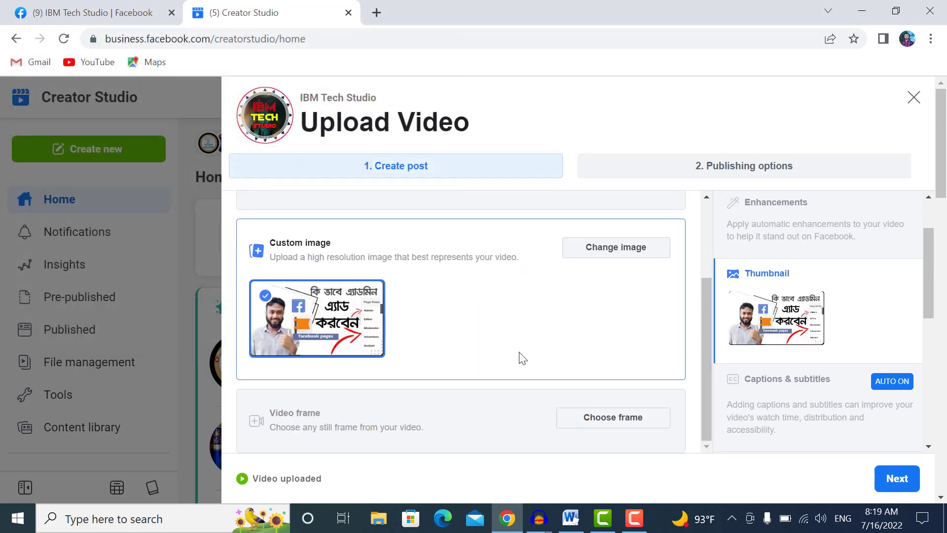
# Step: Open the In-stream ads settings and review the ad placements, block lists, country restrictions and the remaining video option sections
pyautogui.scroll(-4, 879, 447)
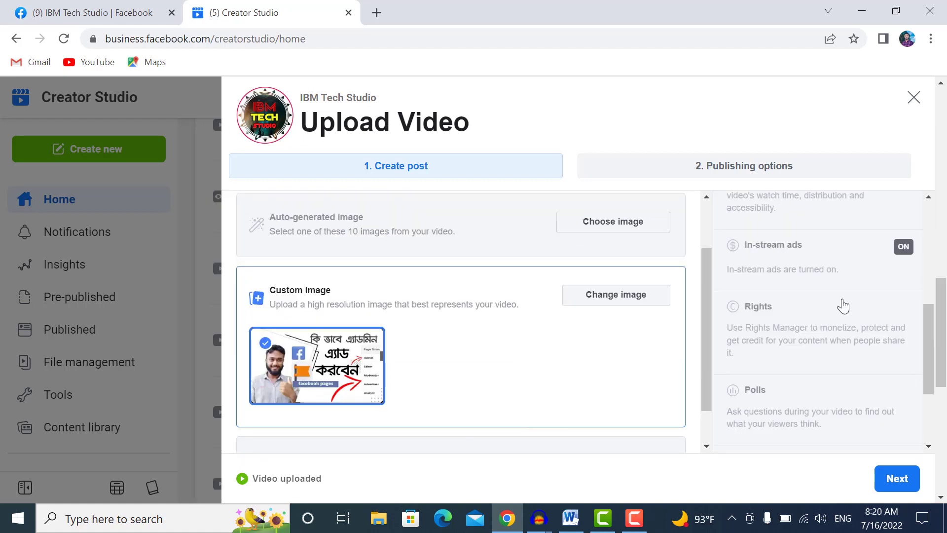
pyautogui.scroll(3, 813, 300)
pyautogui.scroll(-3, 793, 281)
pyautogui.click(867, 262)
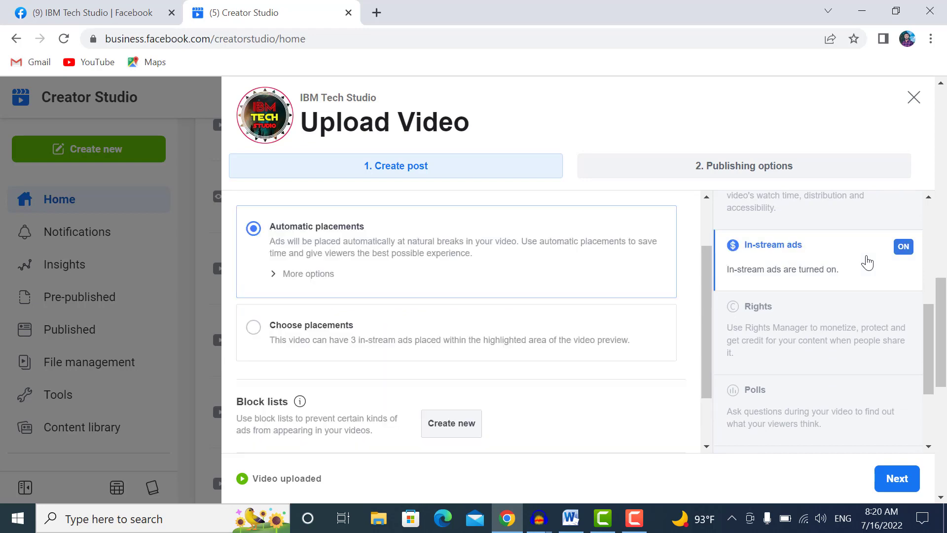
pyautogui.scroll(3, 852, 300)
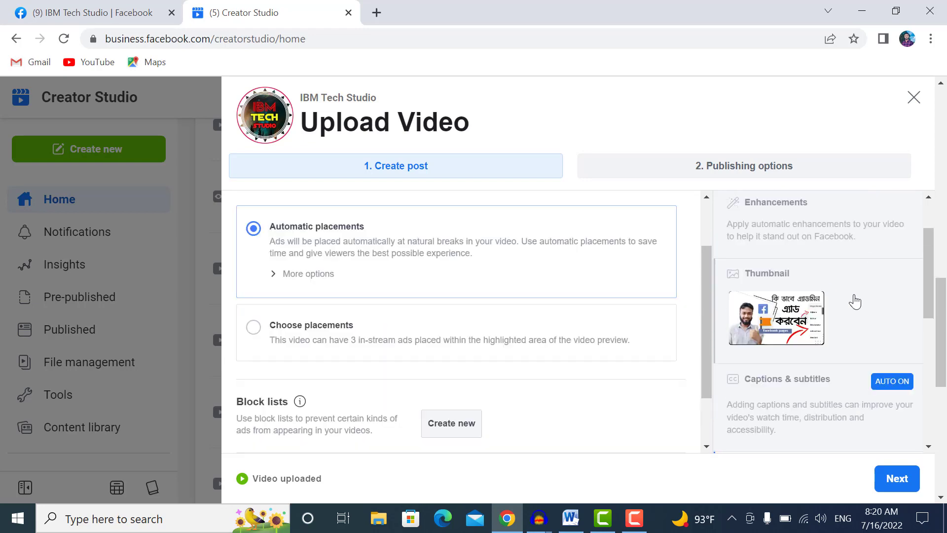
pyautogui.scroll(-1, 883, 392)
pyautogui.scroll(-1, 483, 358)
pyautogui.scroll(2, 484, 359)
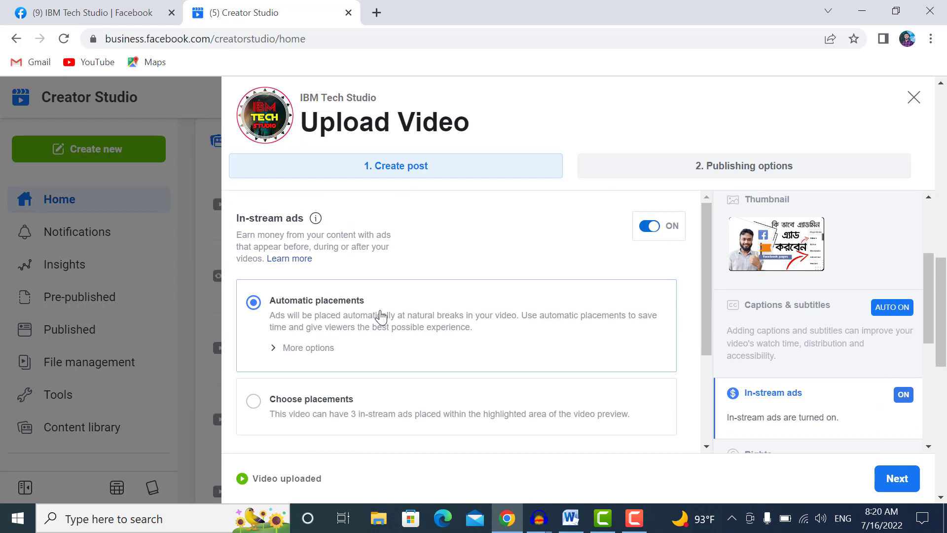
pyautogui.scroll(-3, 383, 338)
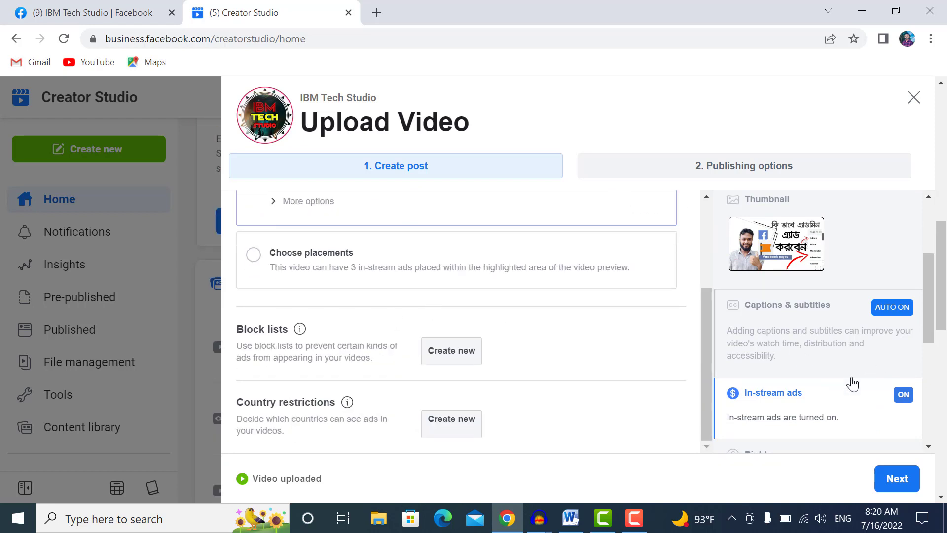
pyautogui.scroll(-4, 848, 387)
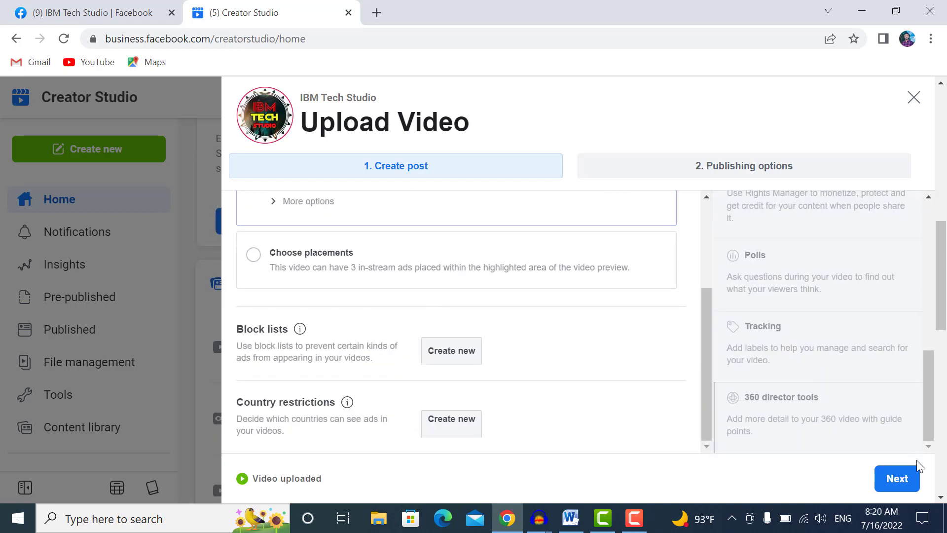
# Step: Continue to the Monetization Preview, review the sensitive content categories, and skip the ratings
pyautogui.click(892, 478)
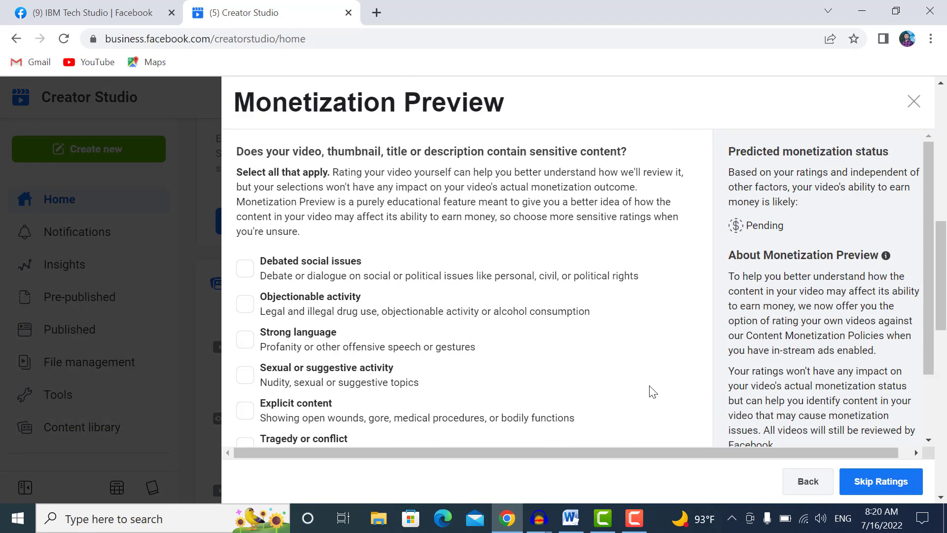
pyautogui.scroll(-10, 592, 363)
pyautogui.scroll(1, 578, 393)
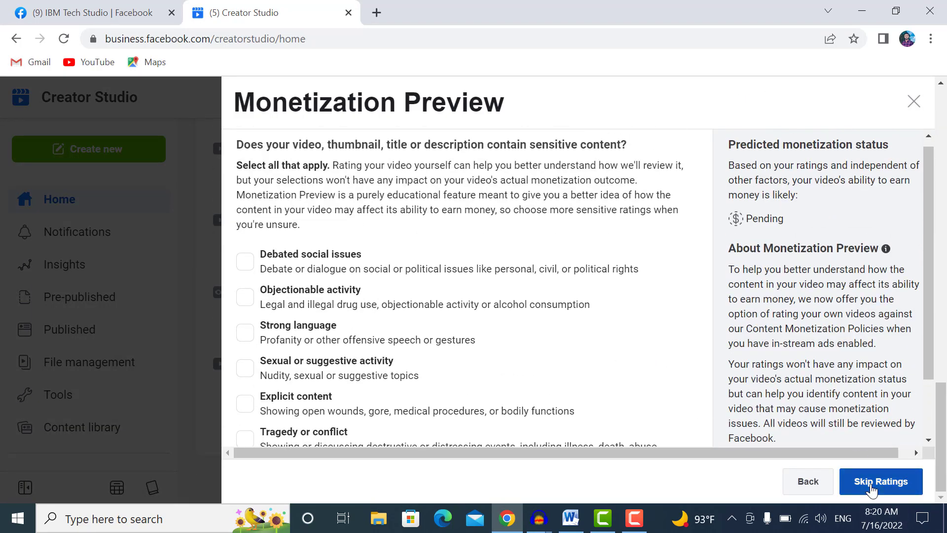
pyautogui.scroll(-1, 497, 319)
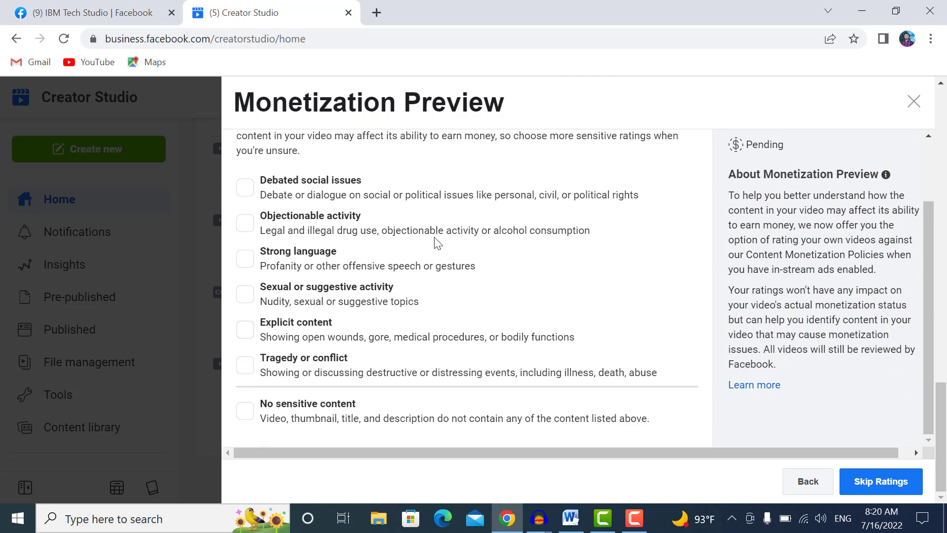
pyautogui.scroll(1, 434, 247)
pyautogui.scroll(-1, 434, 246)
pyautogui.click(895, 487)
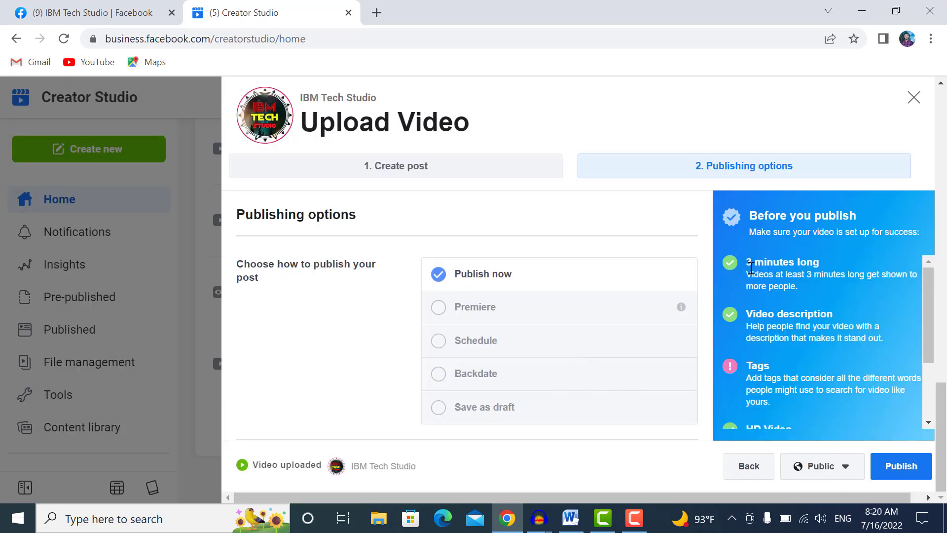
# Step: Look through the publishing options, including the pre-publish checklist, post timing, where the post appears, series, crossposting and moderation
pyautogui.scroll(-3, 759, 364)
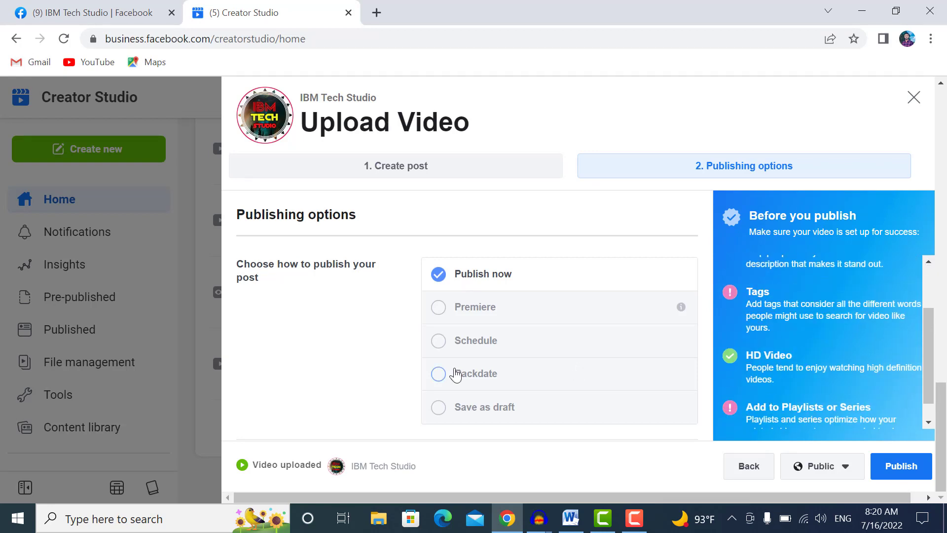
pyautogui.scroll(1, 698, 313)
pyautogui.scroll(1, 698, 313)
pyautogui.scroll(2, 726, 304)
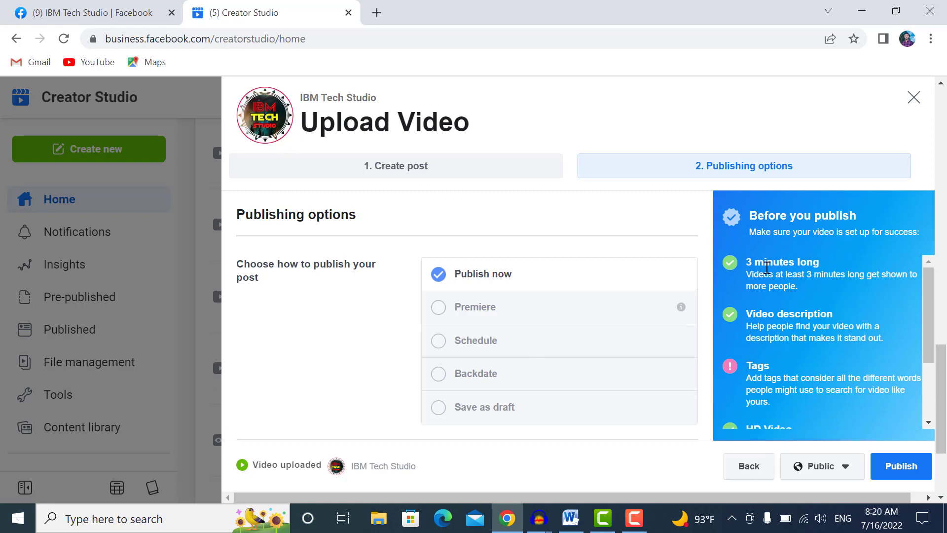
pyautogui.scroll(-3, 814, 288)
pyautogui.scroll(-3, 679, 395)
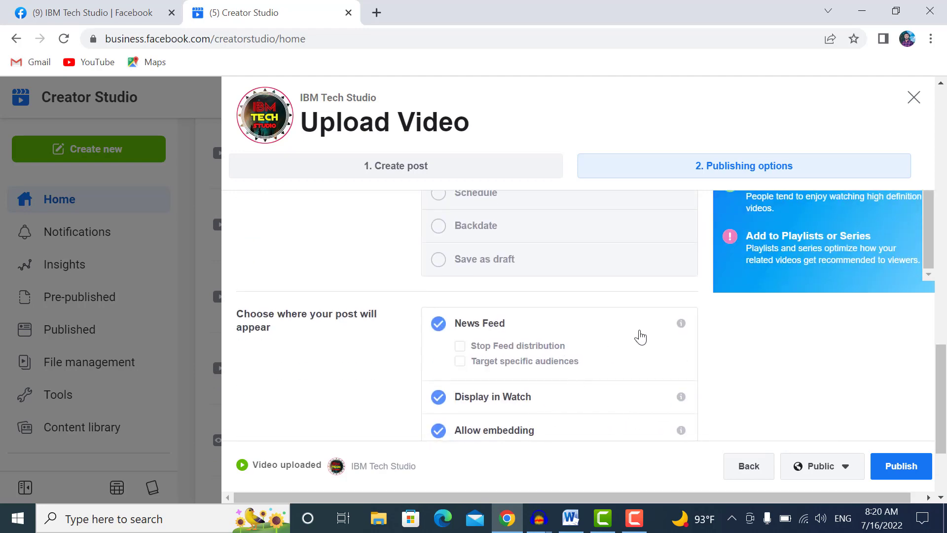
pyautogui.scroll(2, 774, 247)
pyautogui.scroll(2, 602, 277)
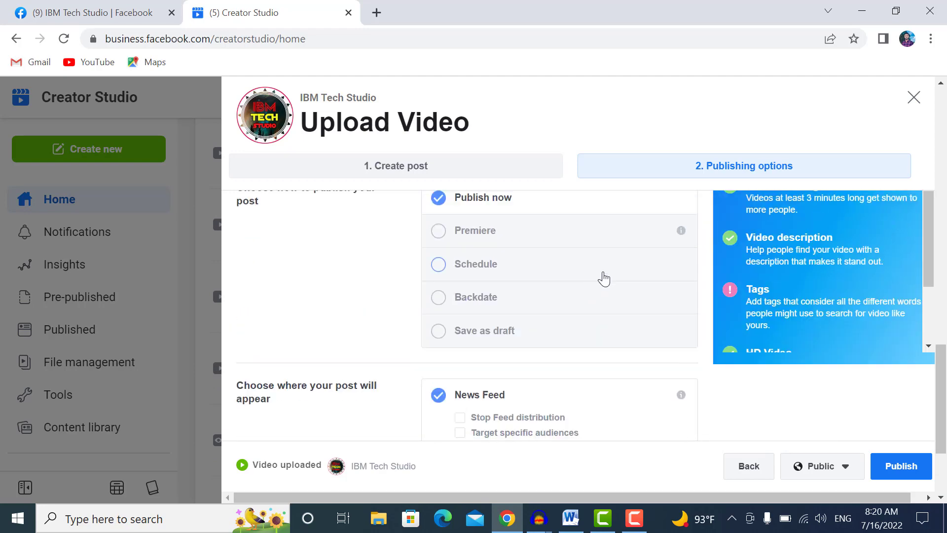
pyautogui.scroll(2, 477, 281)
pyautogui.scroll(-6, 583, 281)
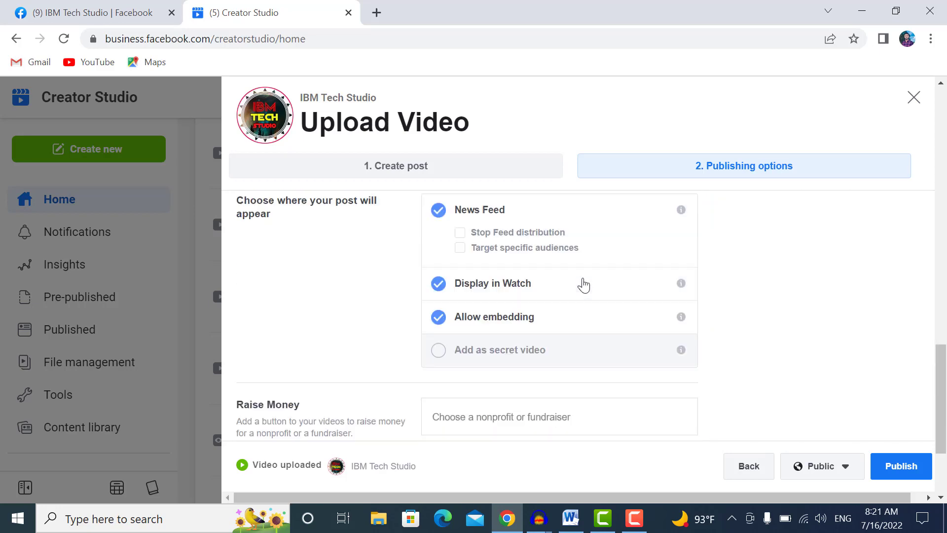
pyautogui.scroll(-4, 582, 313)
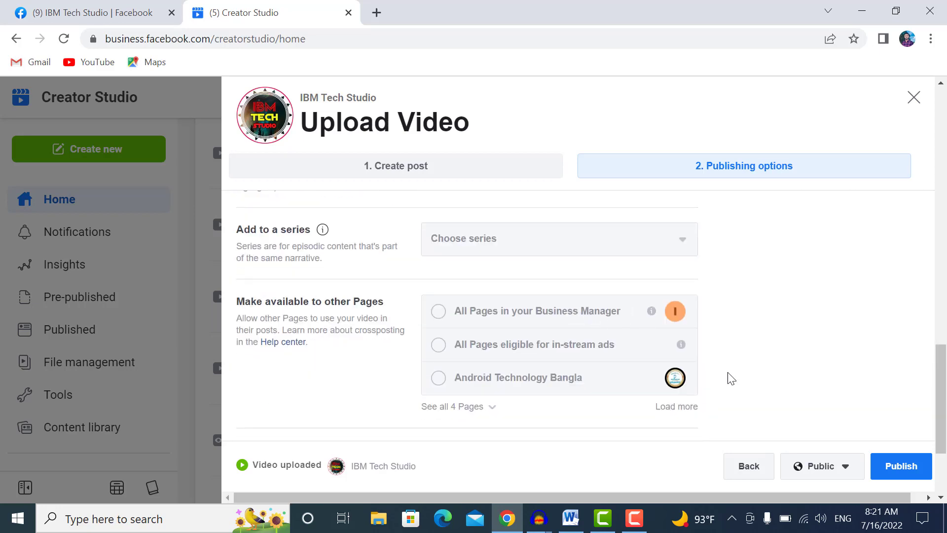
pyautogui.scroll(-1, 789, 394)
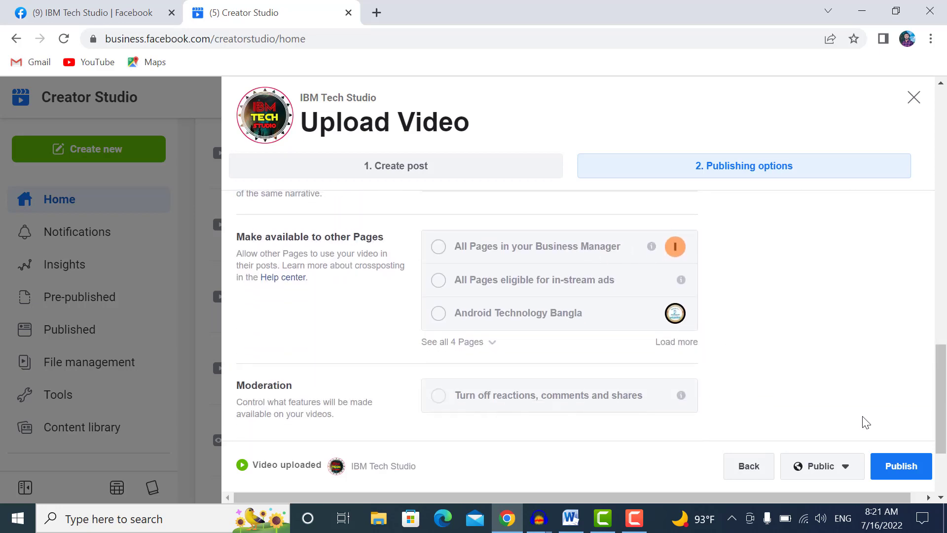
# Step: Publish the video post to the IBM Tech Studio Page and close the processing notice
pyautogui.click(900, 467)
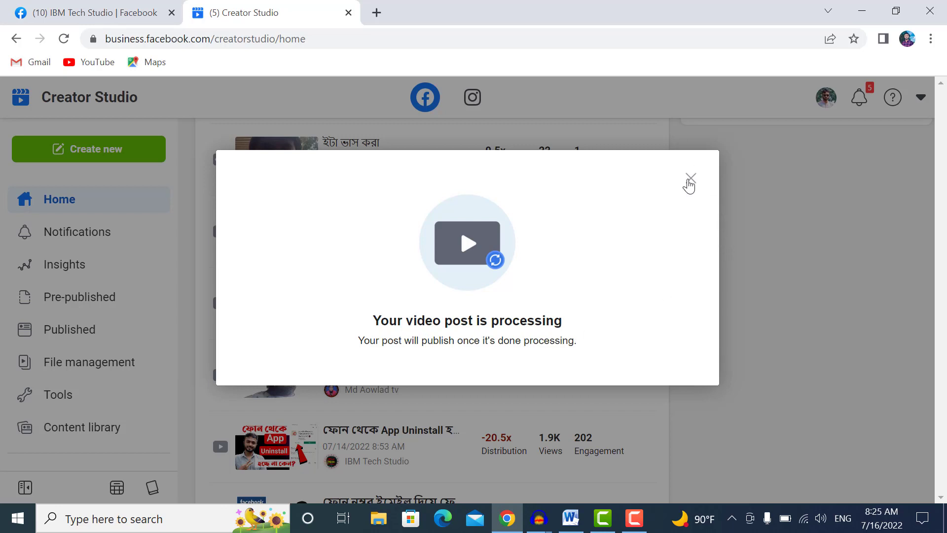
pyautogui.click(690, 181)
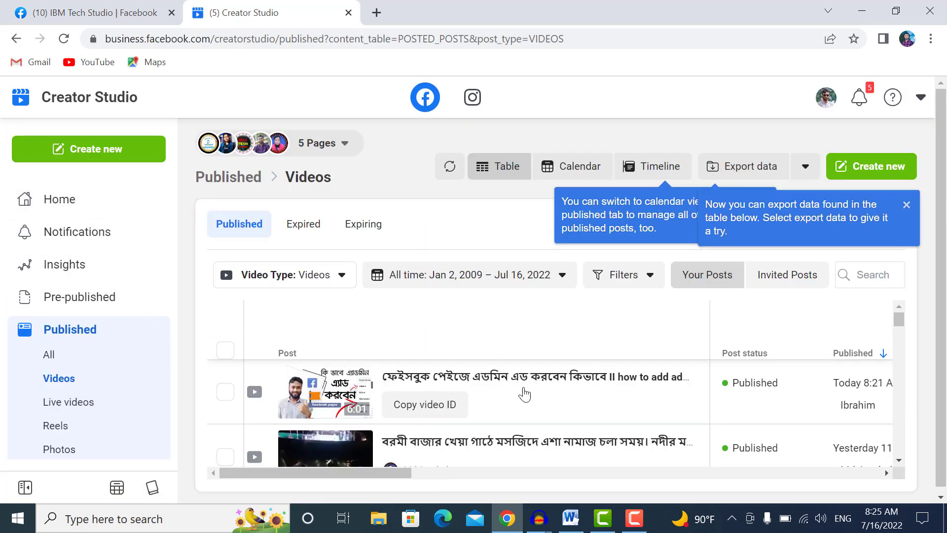
# Step: Examine the new video's entry and its post actions in the list of published videos
pyautogui.scroll(-3, 511, 395)
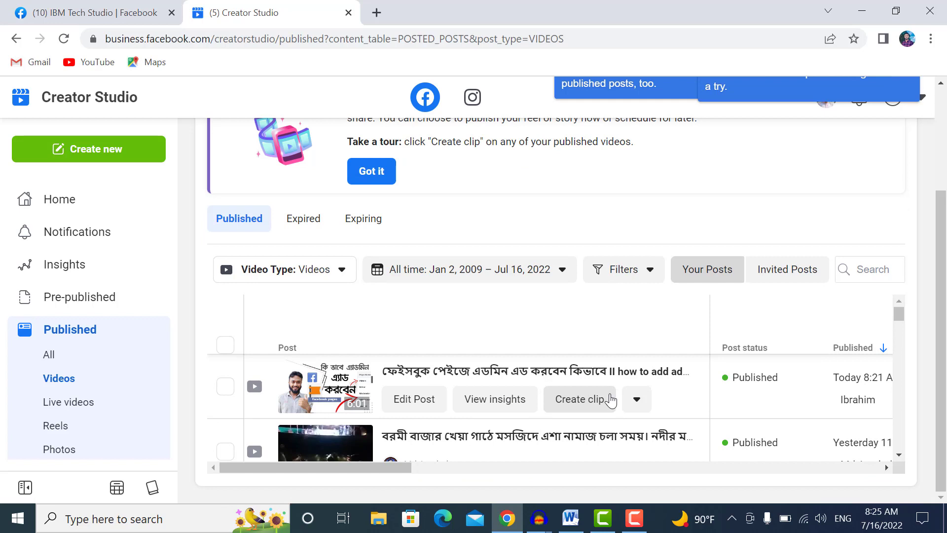
pyautogui.scroll(-1, 608, 398)
pyautogui.scroll(1, 608, 397)
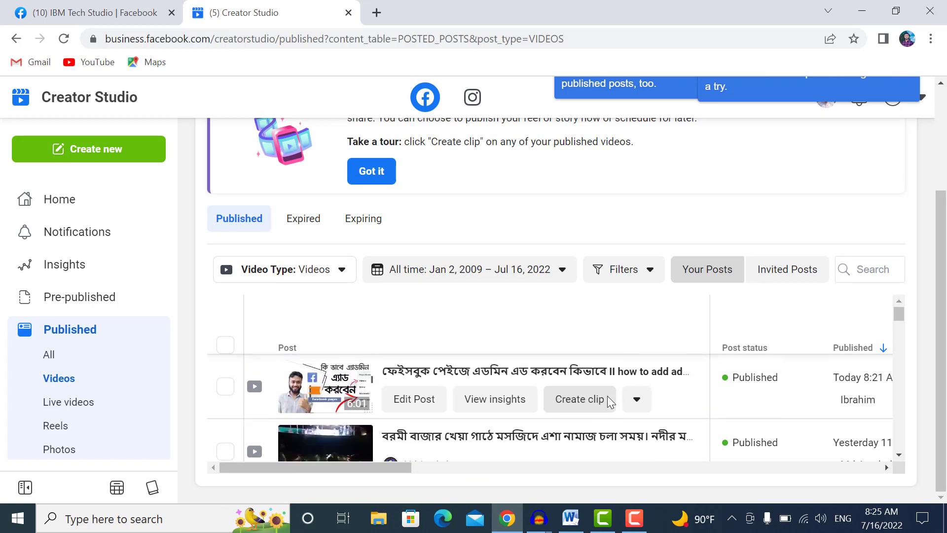